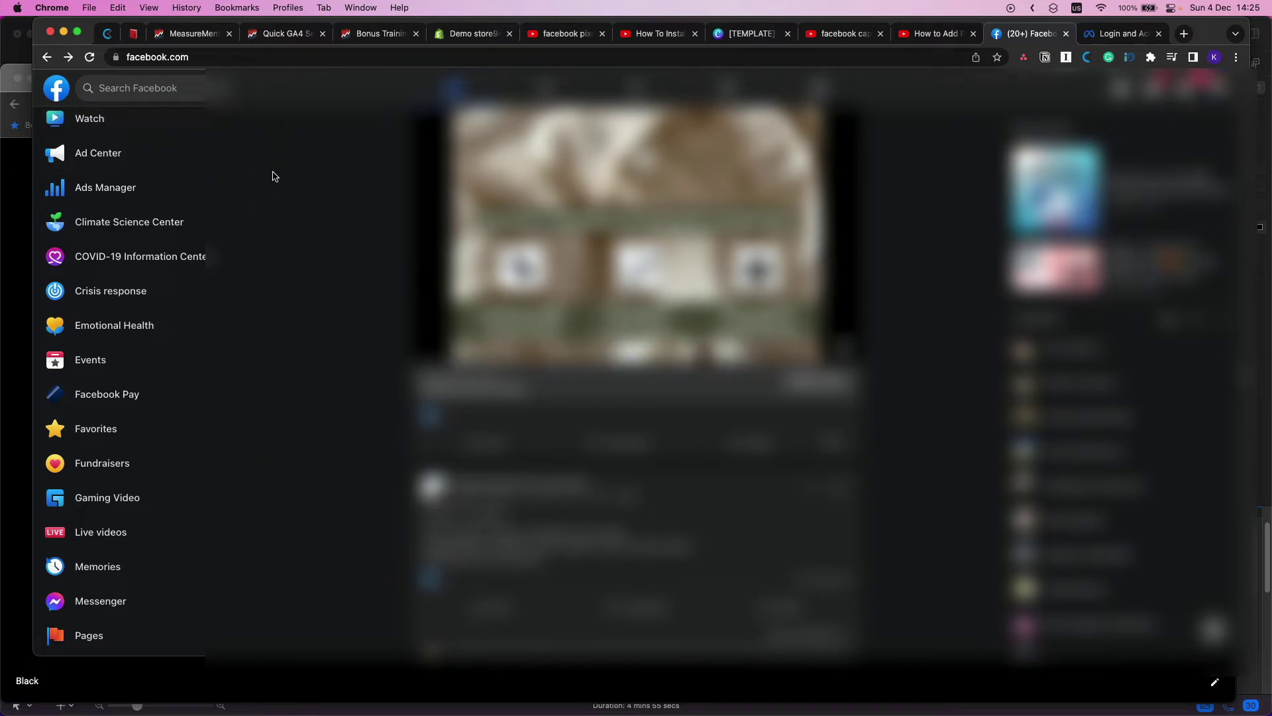
Create a Facebook Page named 'Demo Page' in the Women's clothing store category
scroll(185, 497, "down", 1)
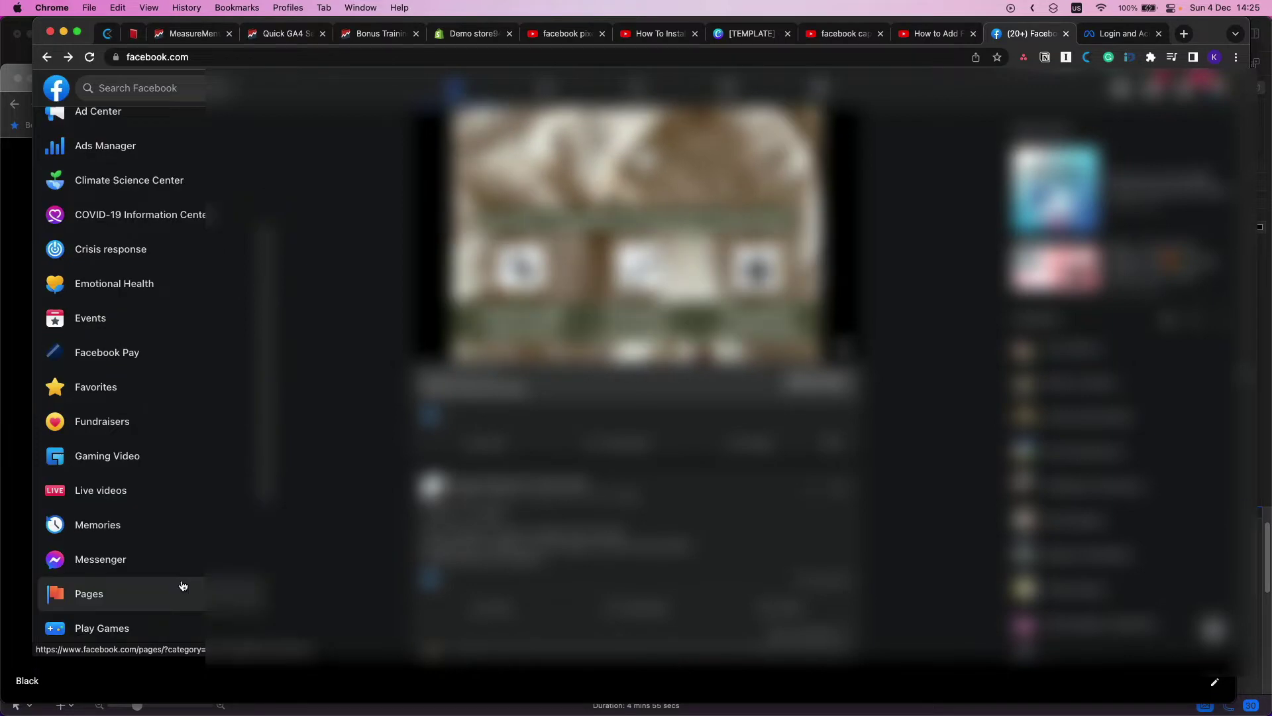
left_click(181, 587)
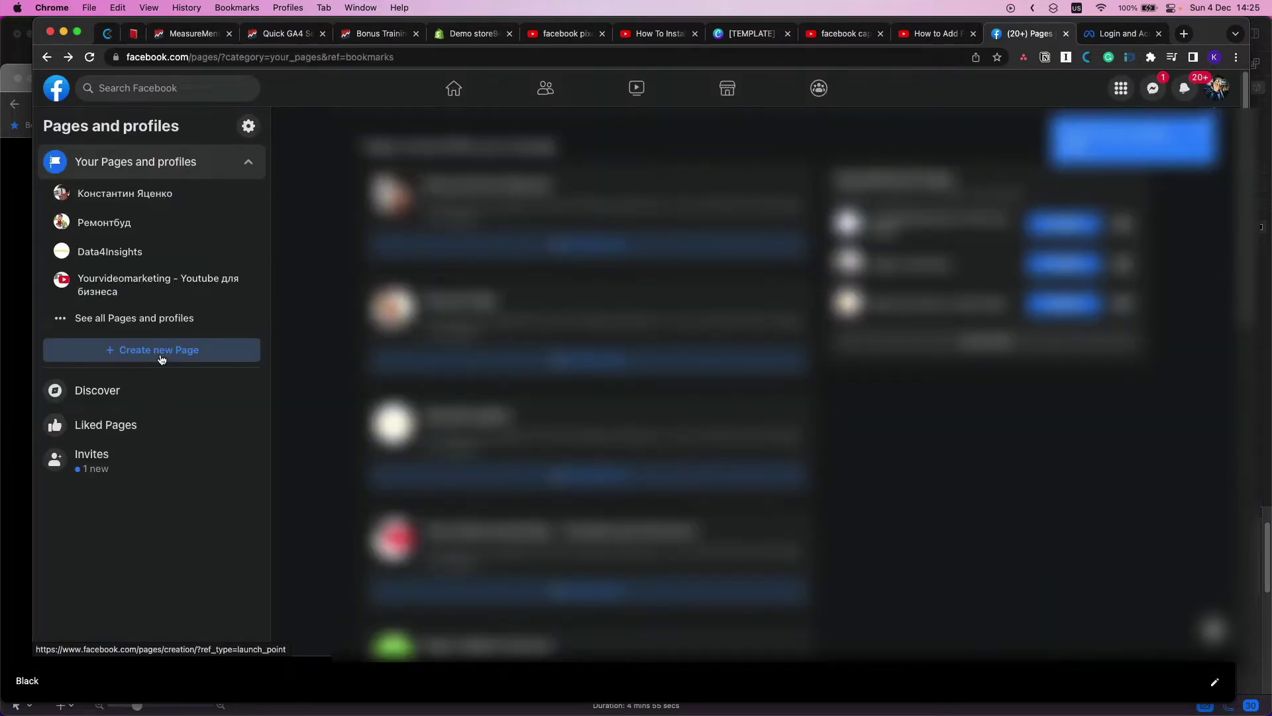
left_click(161, 350)
type("DE")
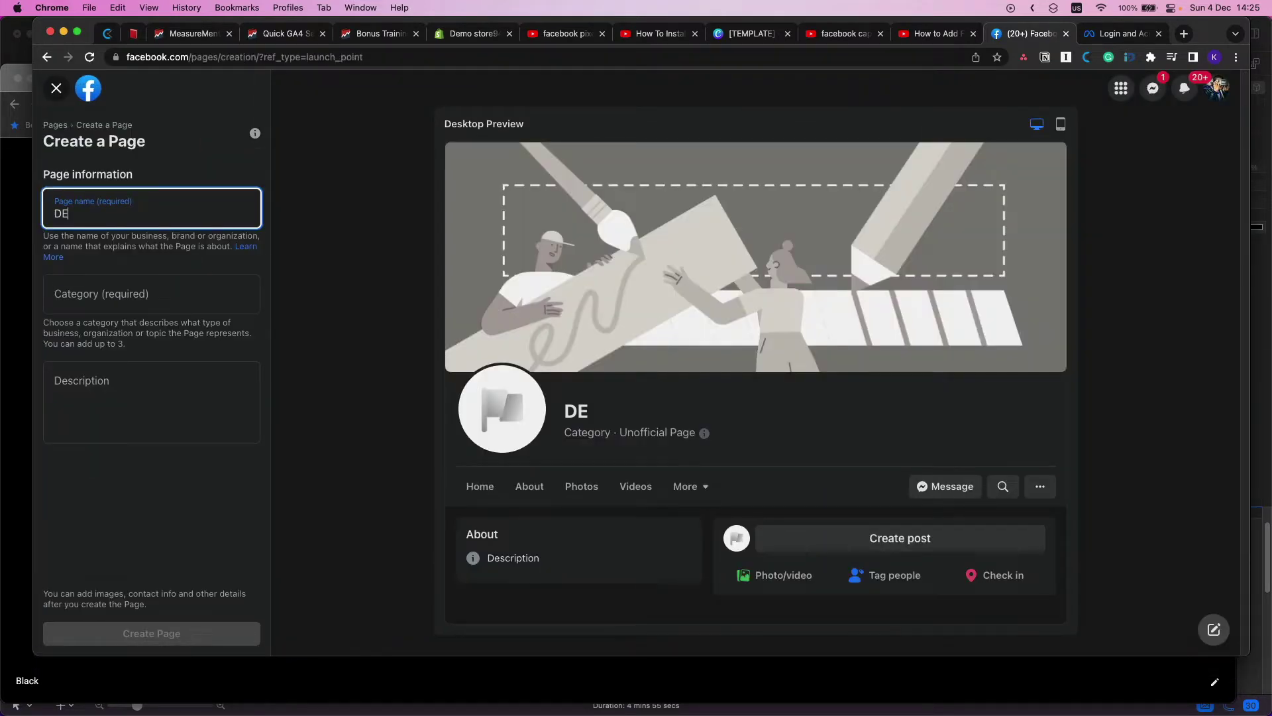
type("mo Page")
left_click(165, 285)
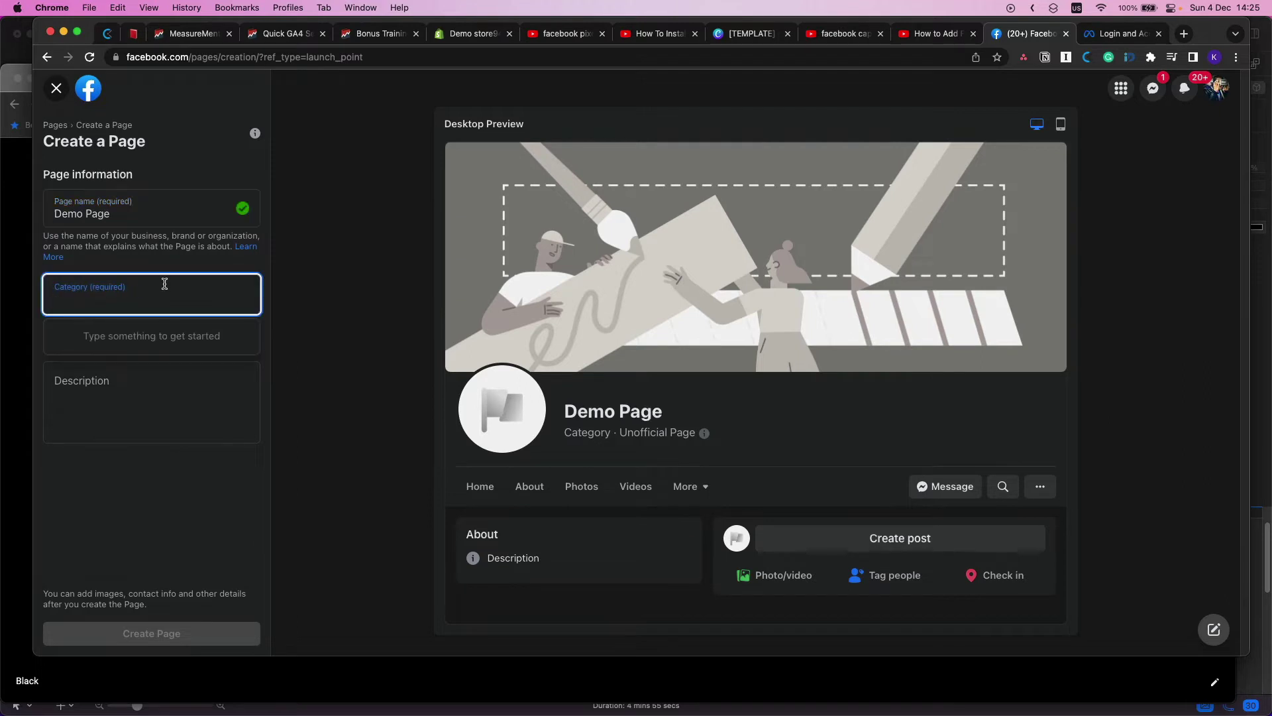
left_click(164, 434)
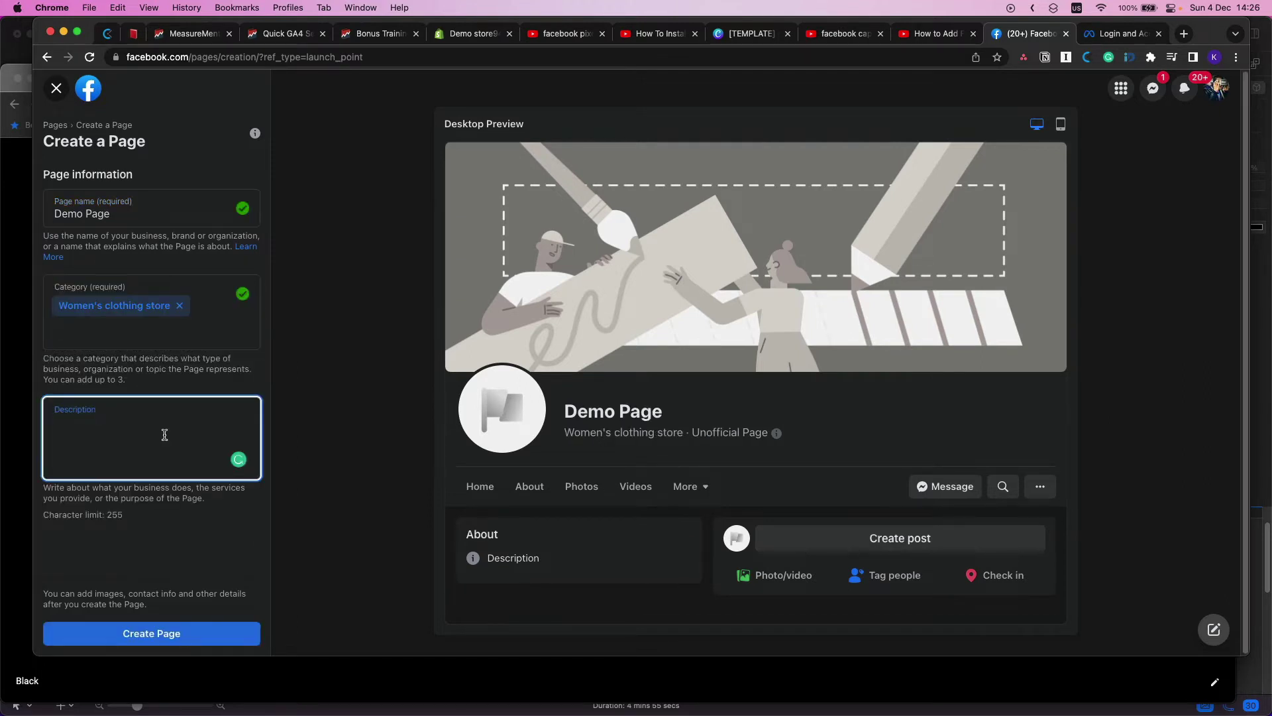
left_click(169, 640)
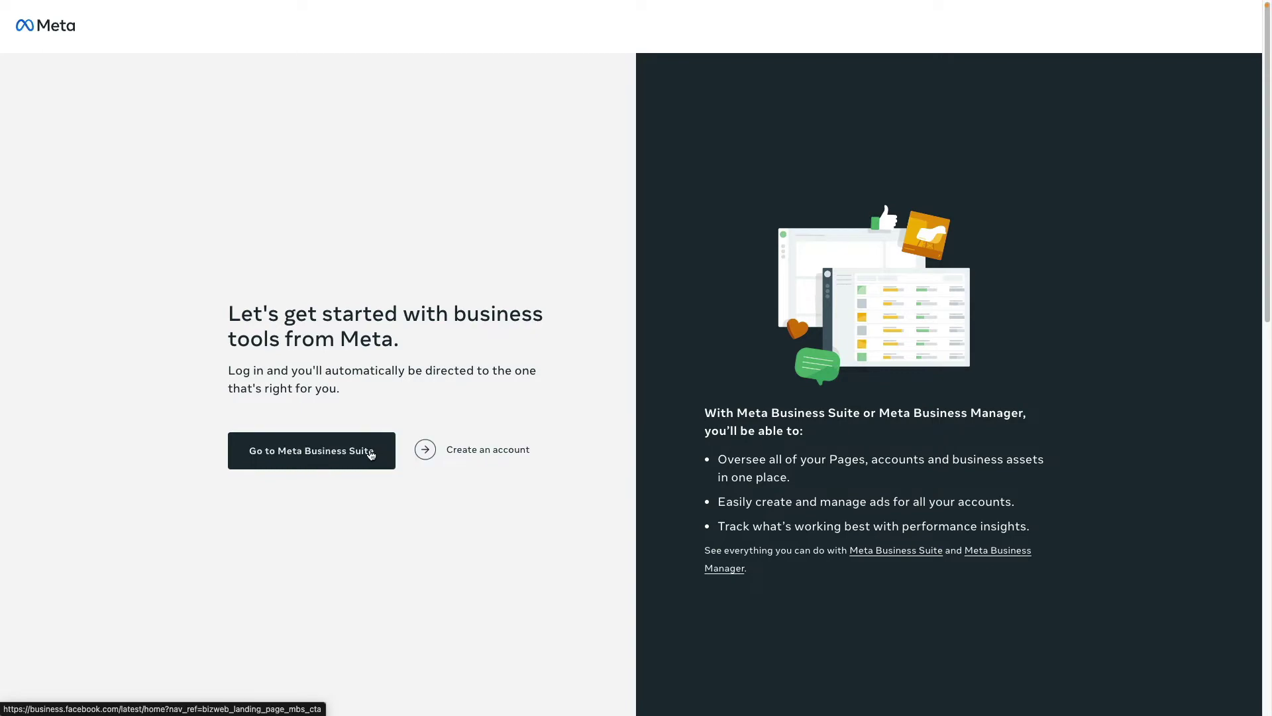
Enter Meta Business Suite and go from Ads Manager to the business settings for adding an ad account
left_click(369, 453)
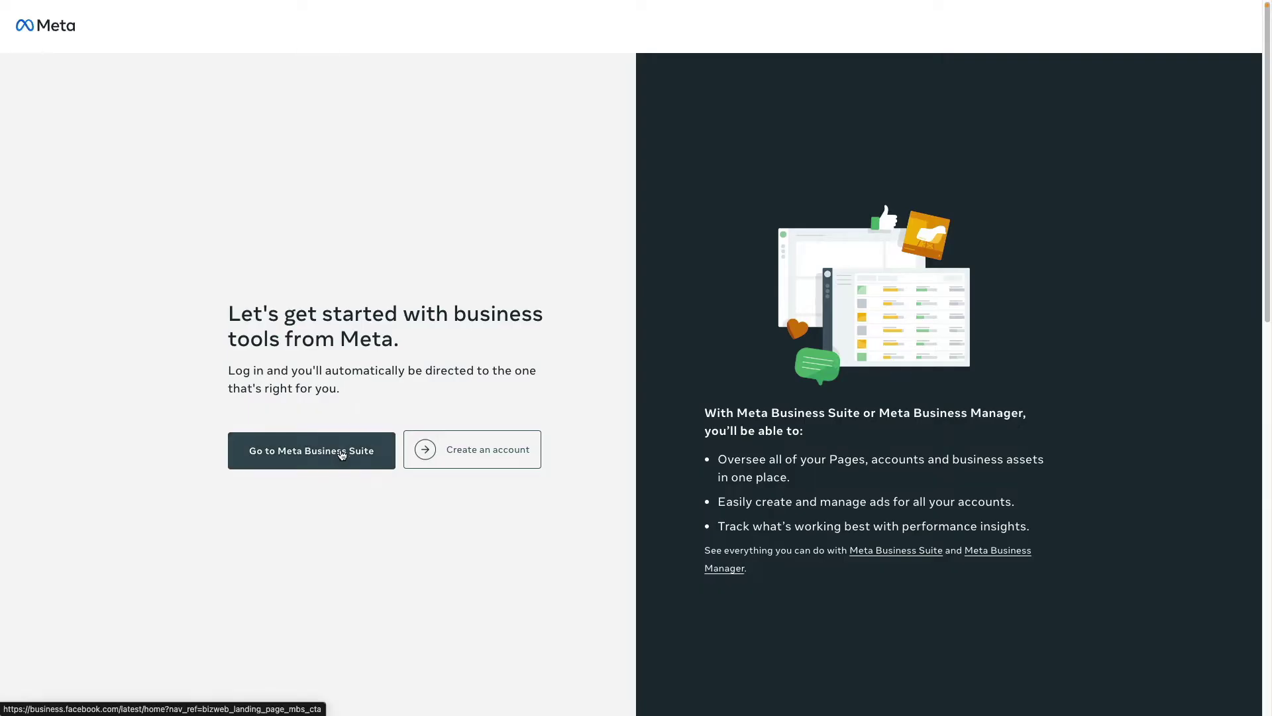
left_click(340, 457)
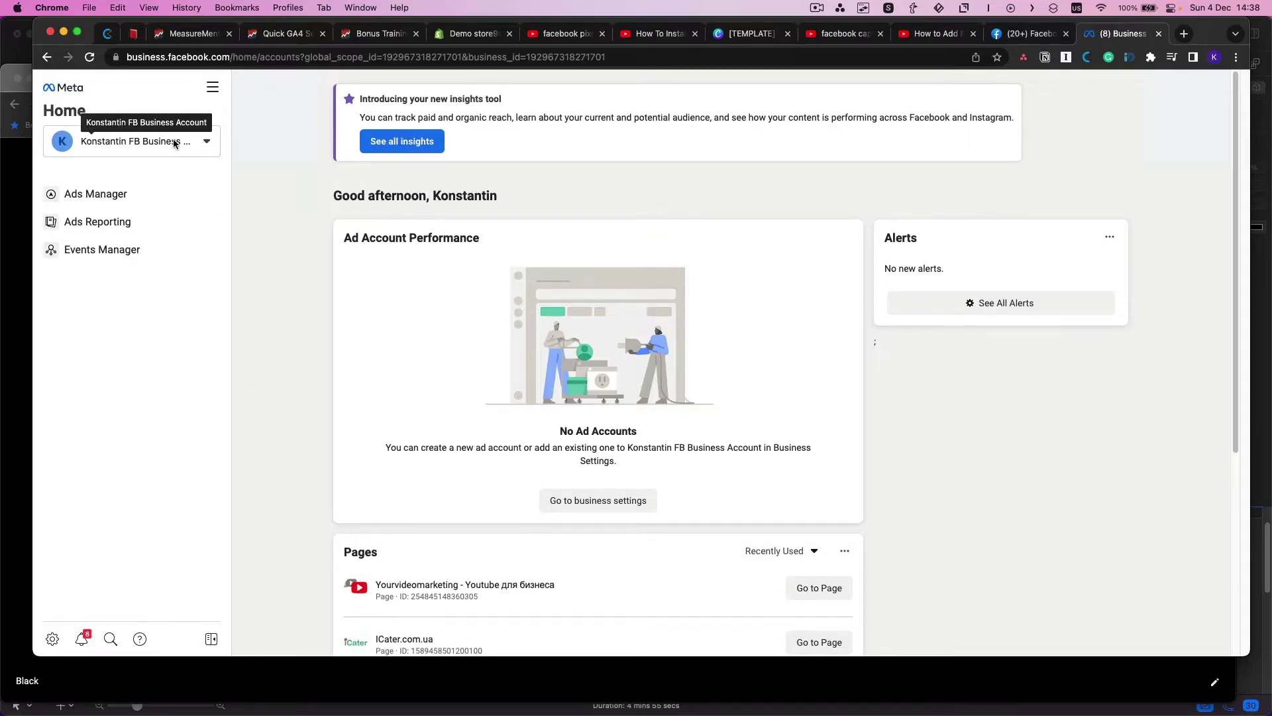
left_click(126, 195)
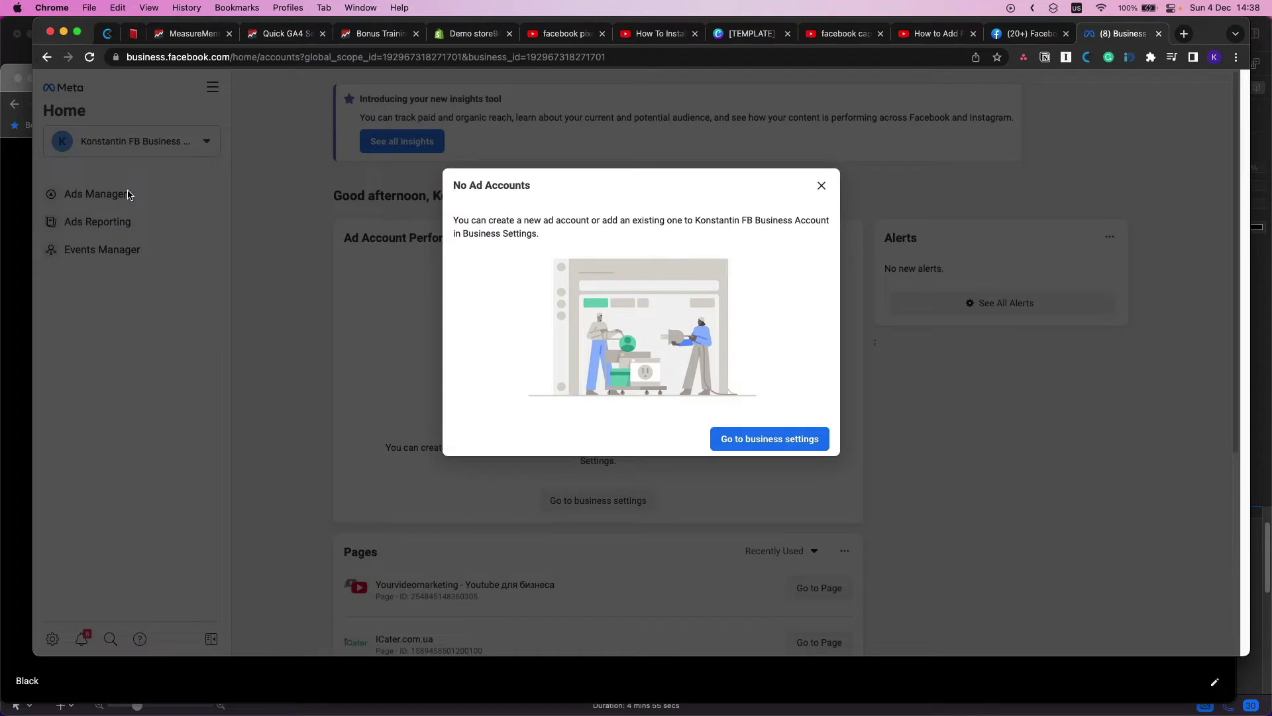
left_click(798, 440)
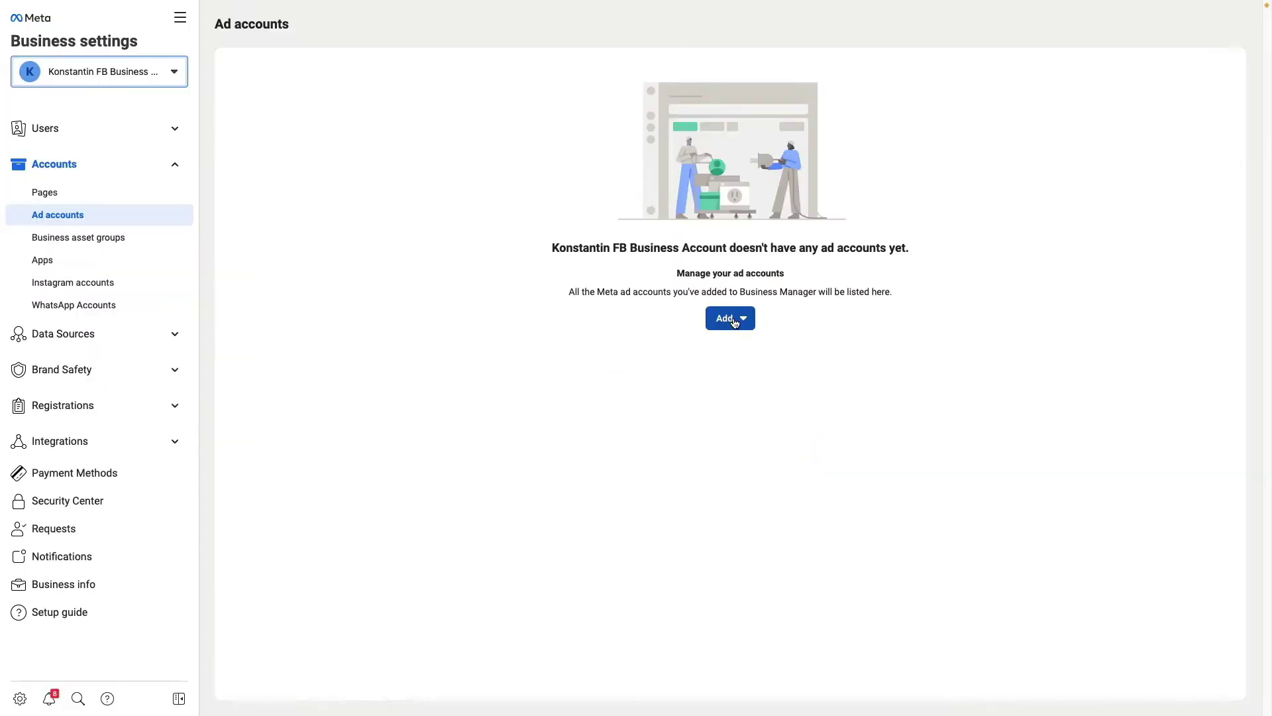
Create the 'Demo Shopify Ad Account' for my business and give the person full Manage Ad Account control
left_click(729, 383)
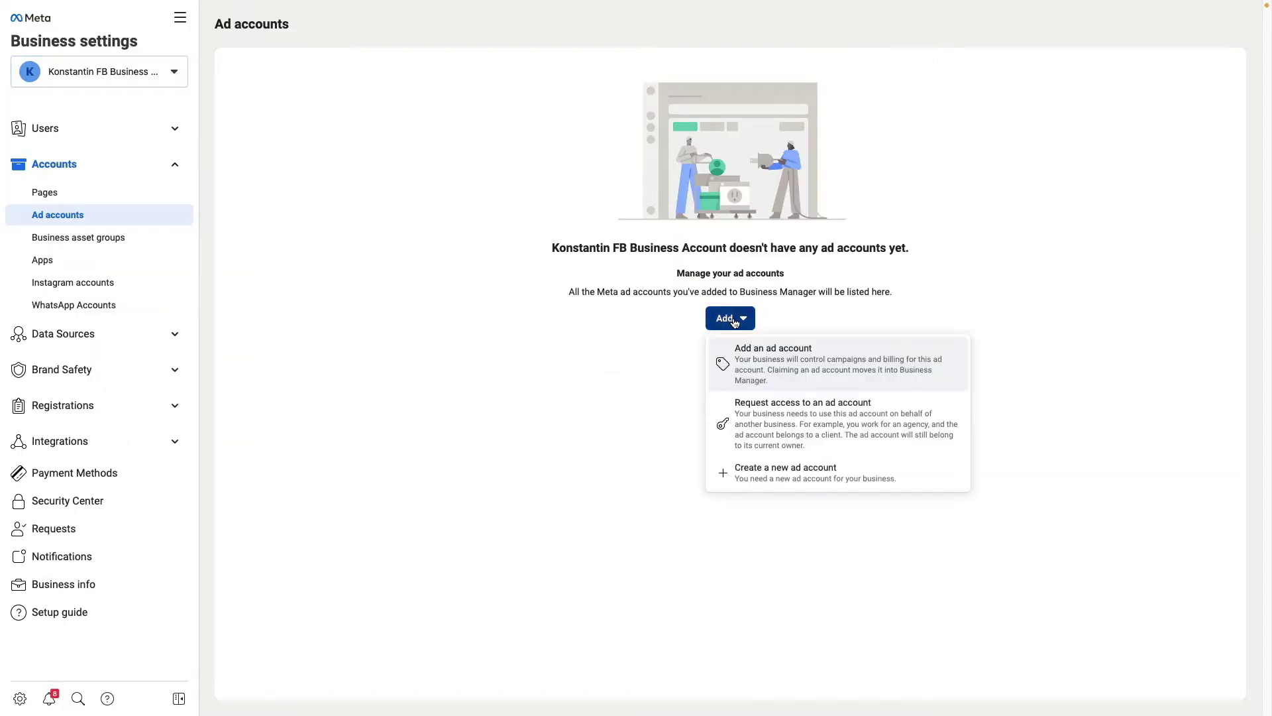
left_click(783, 477)
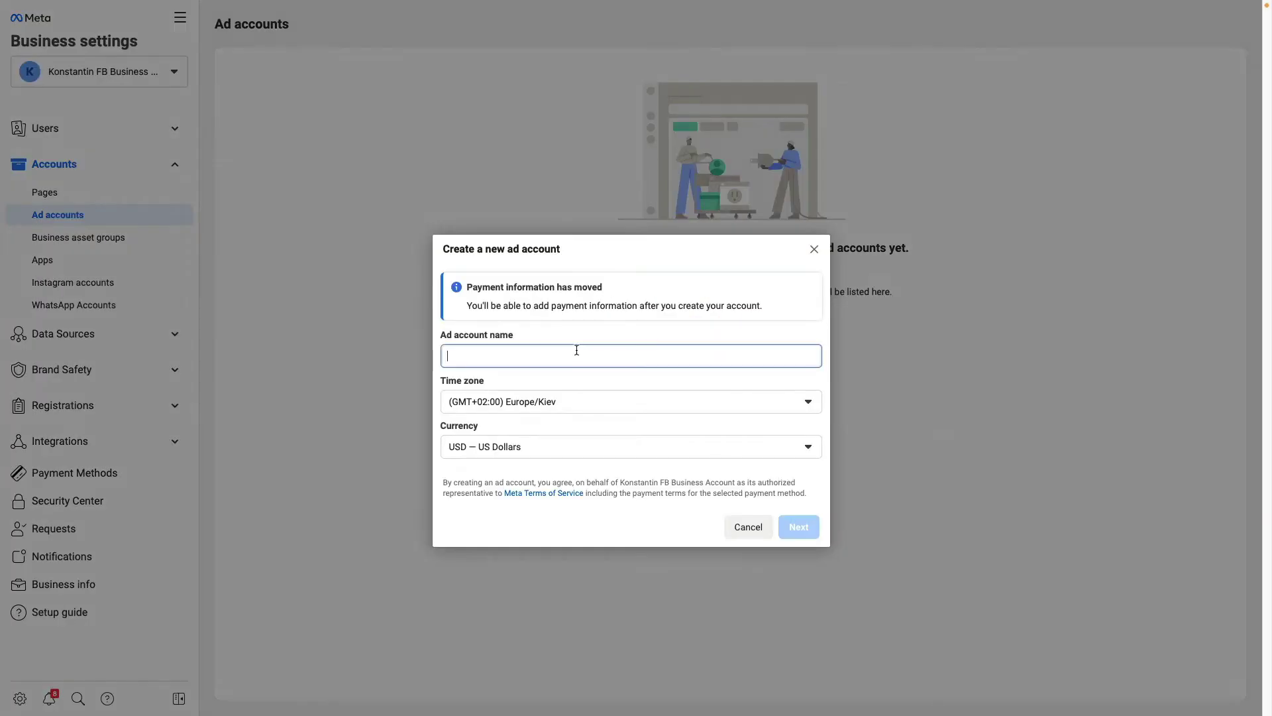
type("Demo Shopify Ad Account")
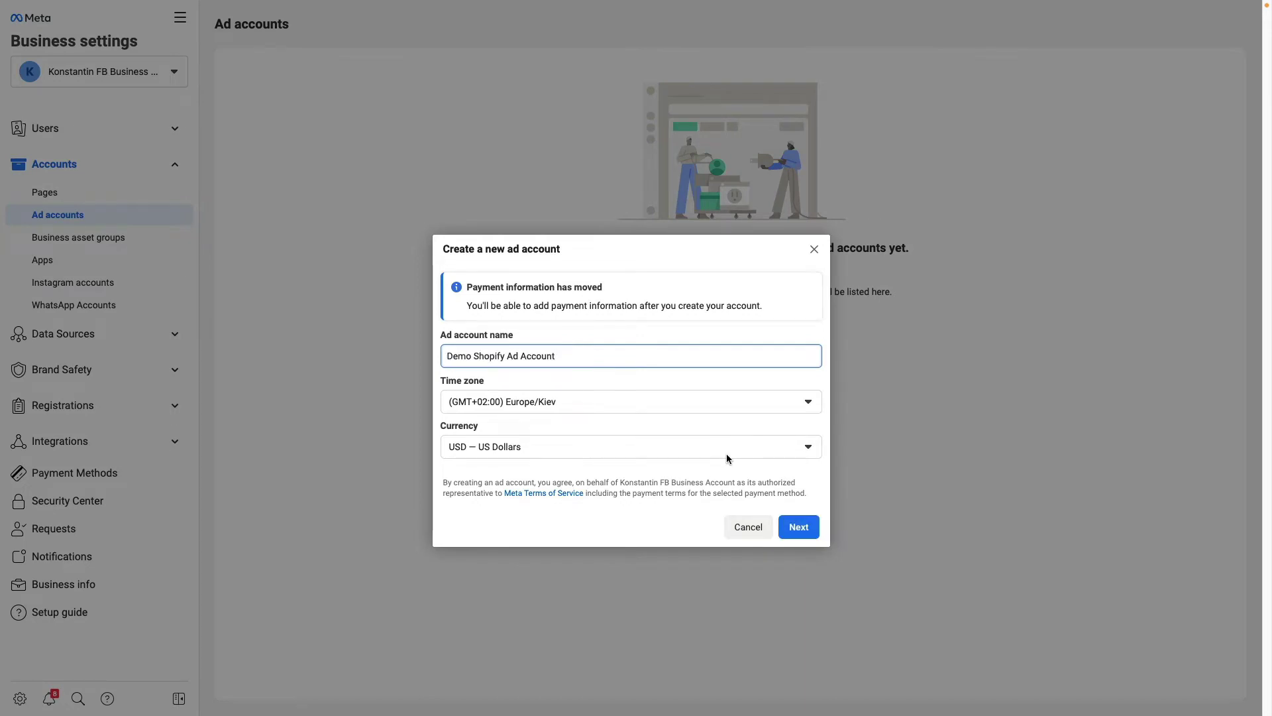
left_click(799, 528)
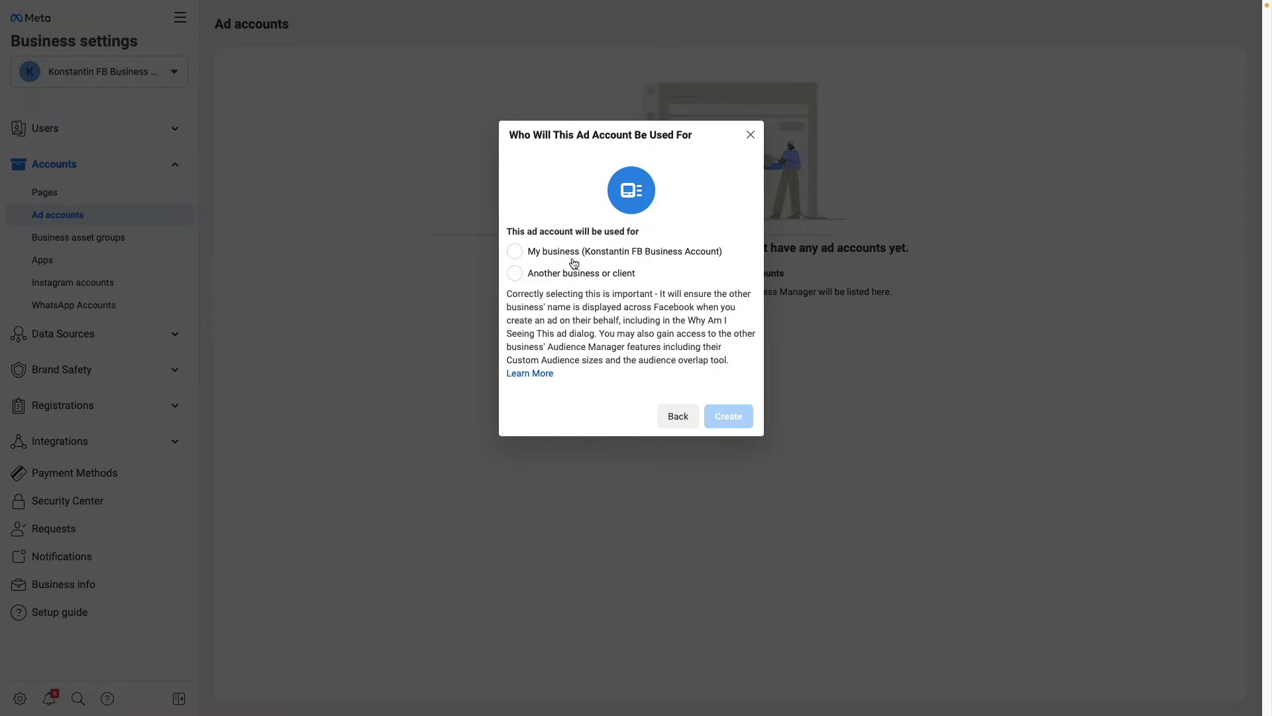
left_click(558, 255)
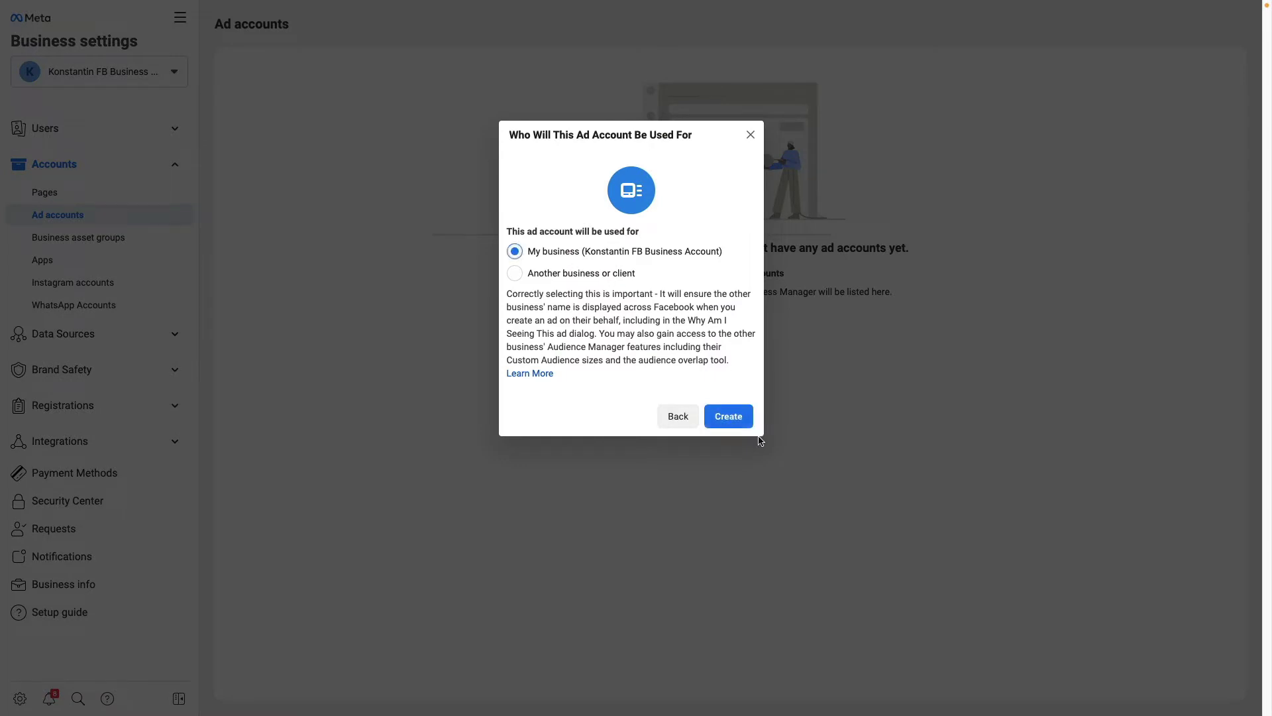
left_click(744, 420)
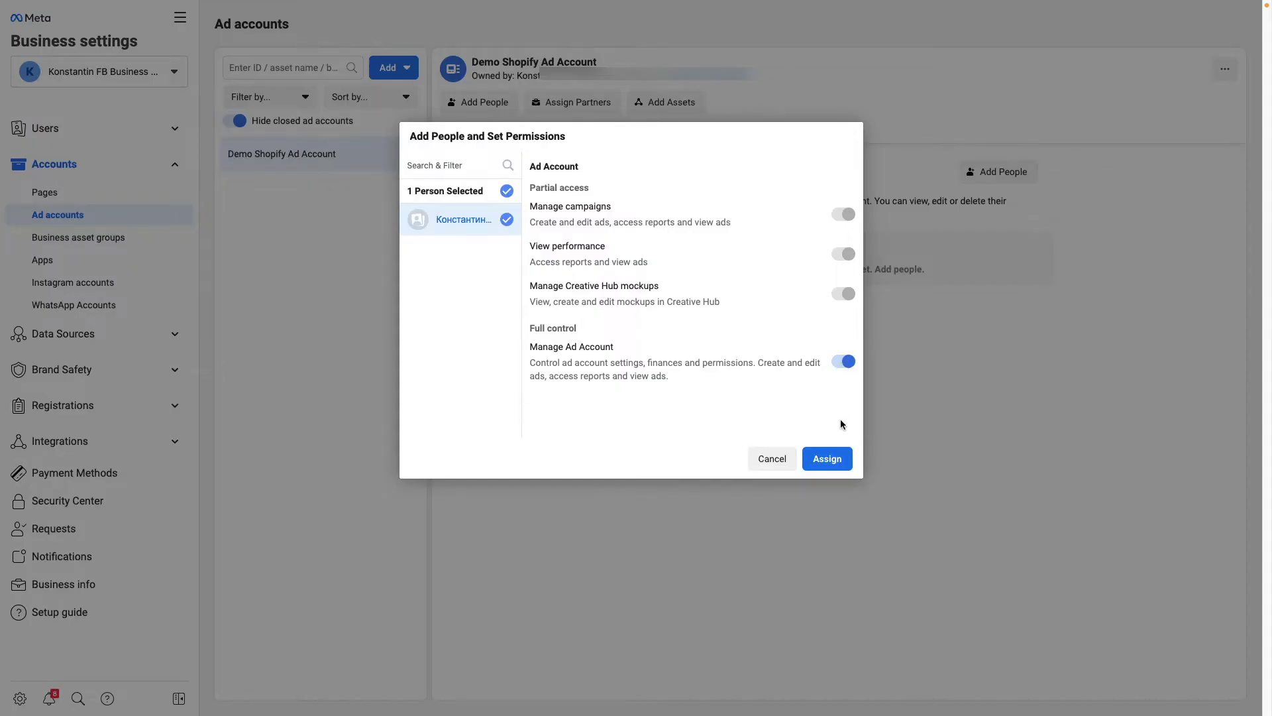
left_click(827, 462)
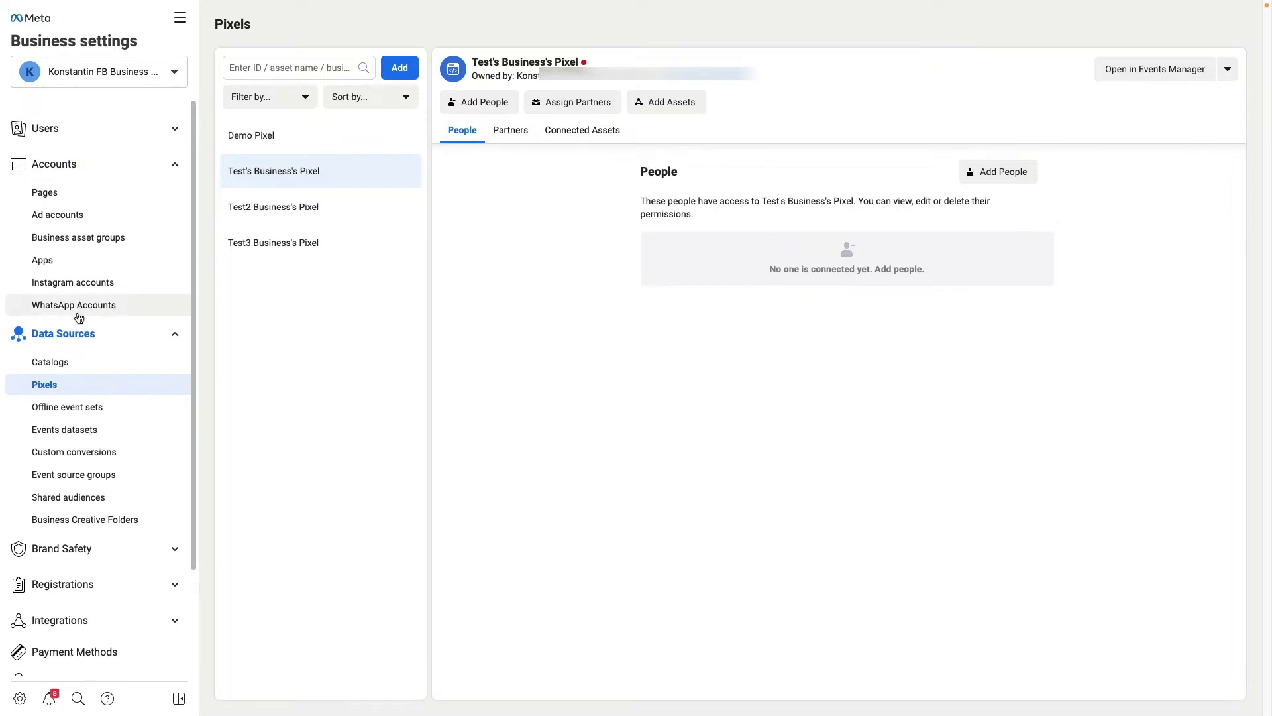
left_click(395, 70)
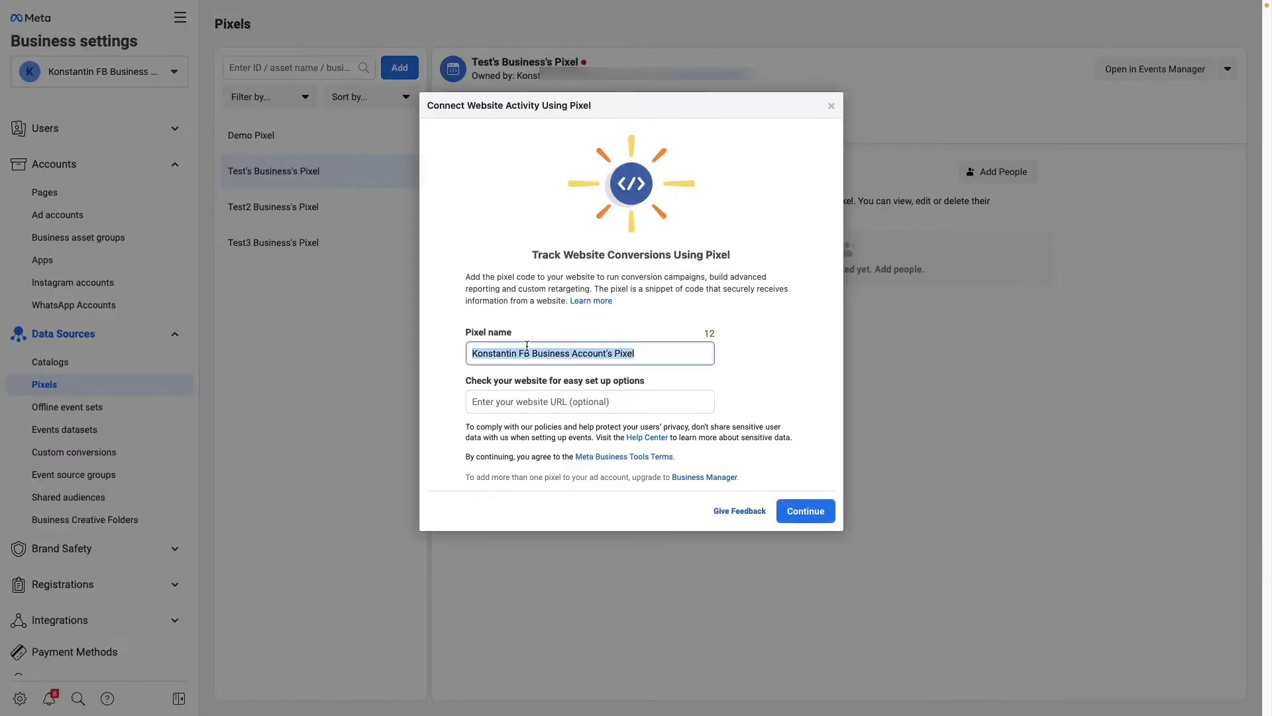
type("Demo Shopify Pixel")
key("Tab")
type("https://demo-store94158.myshopify.com/")
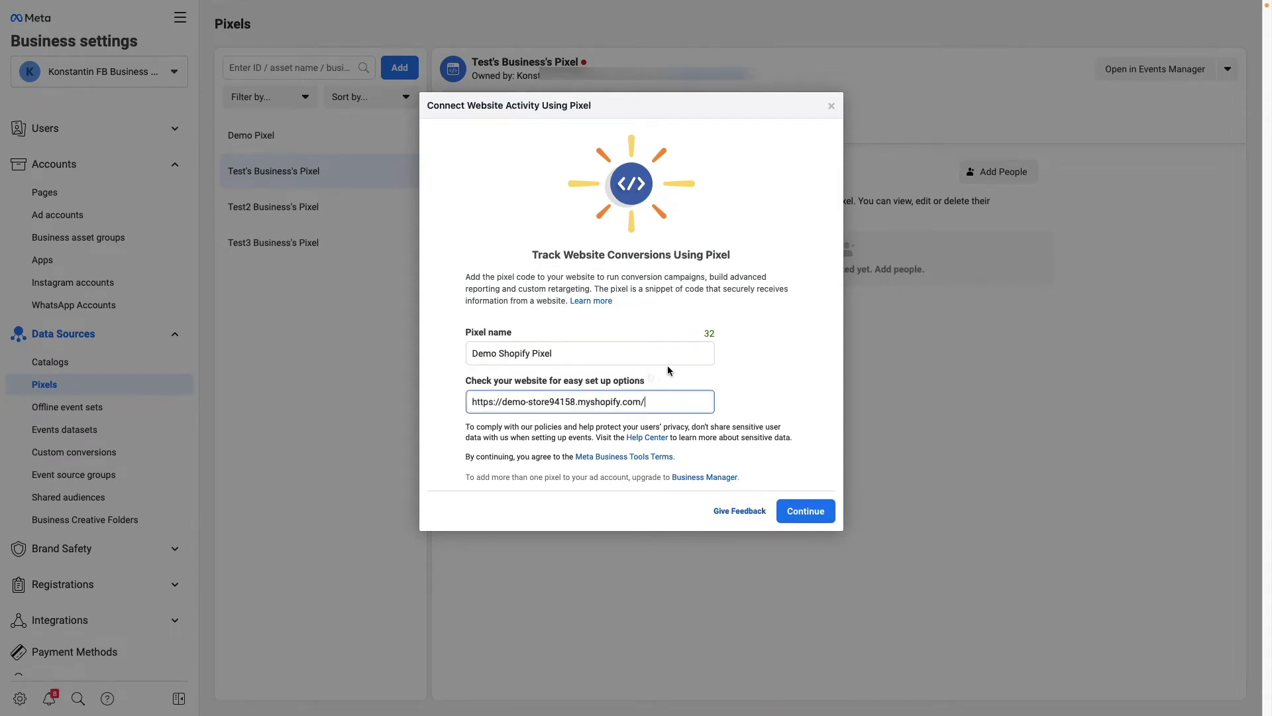
left_click(807, 509)
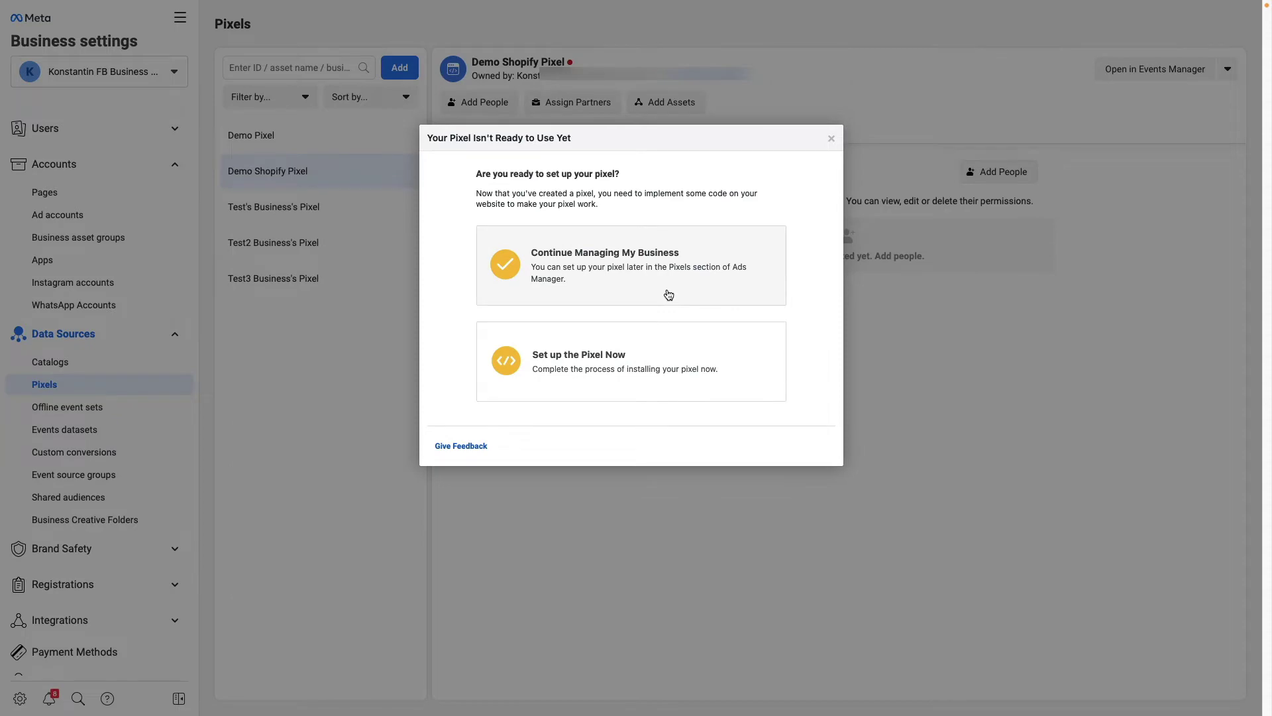
Set up the pixel now through a partner integration, choosing Shopify
left_click(664, 345)
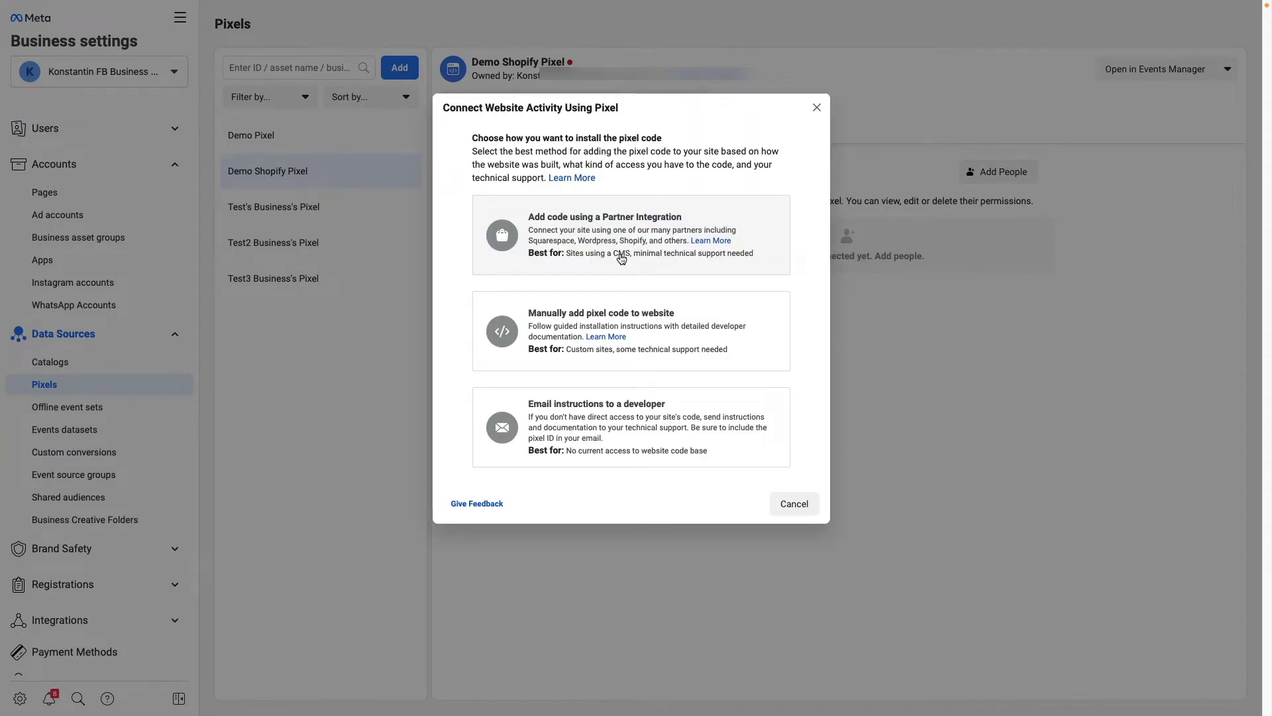
left_click(621, 258)
scroll(673, 322, "down", 1)
scroll(672, 323, "down", 1)
left_click(687, 443)
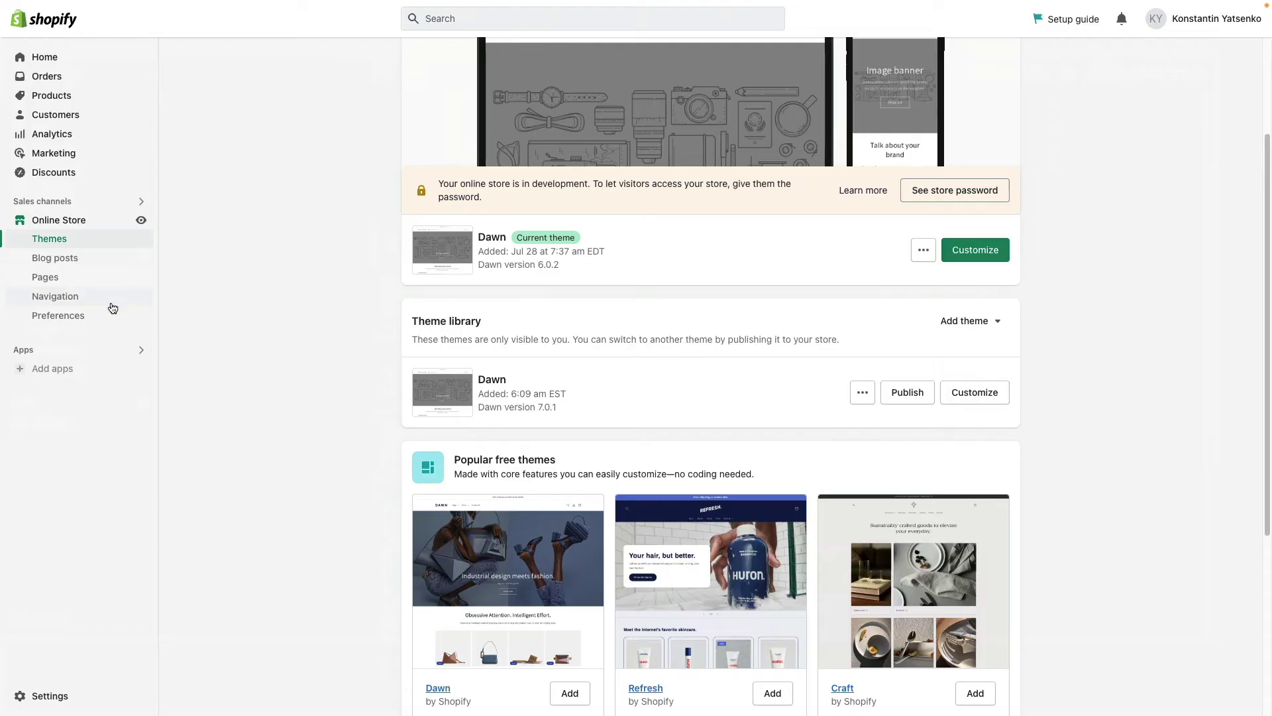
From the online store preferences, install the Facebook & Instagram app as a Shopify sales channel
left_click(97, 326)
scroll(683, 418, "down", 5)
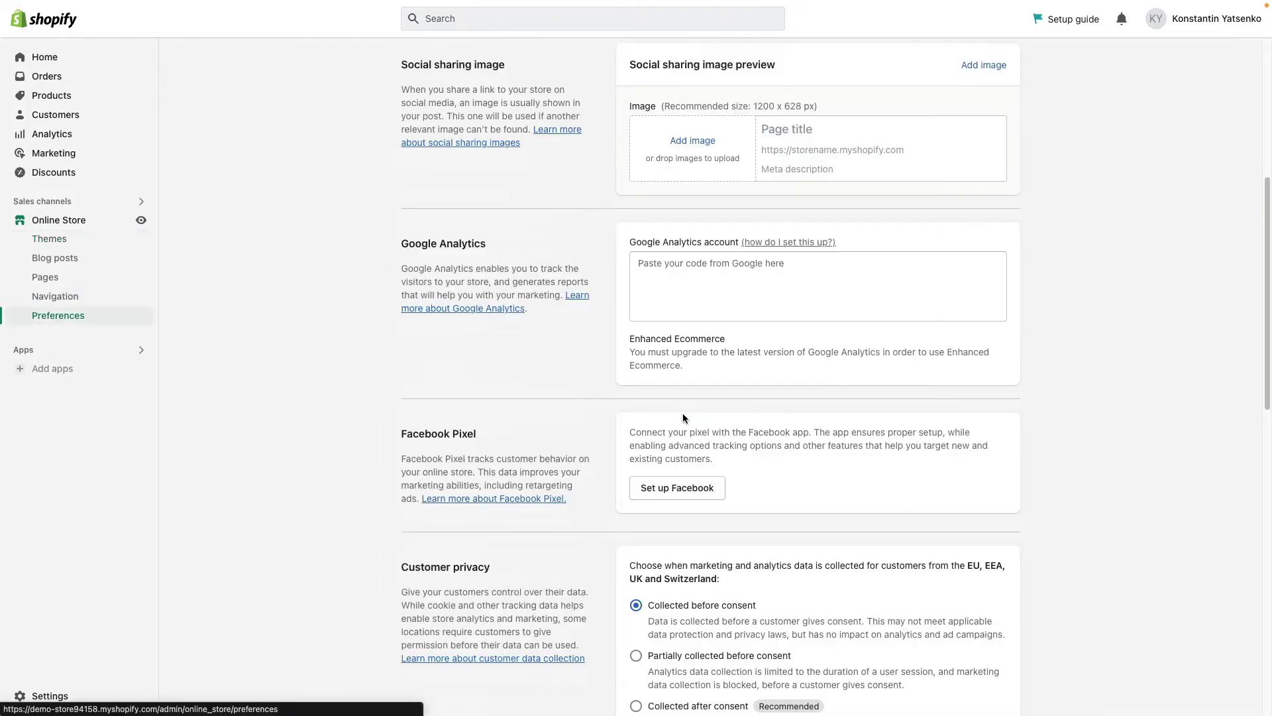
scroll(699, 411, "down", 3)
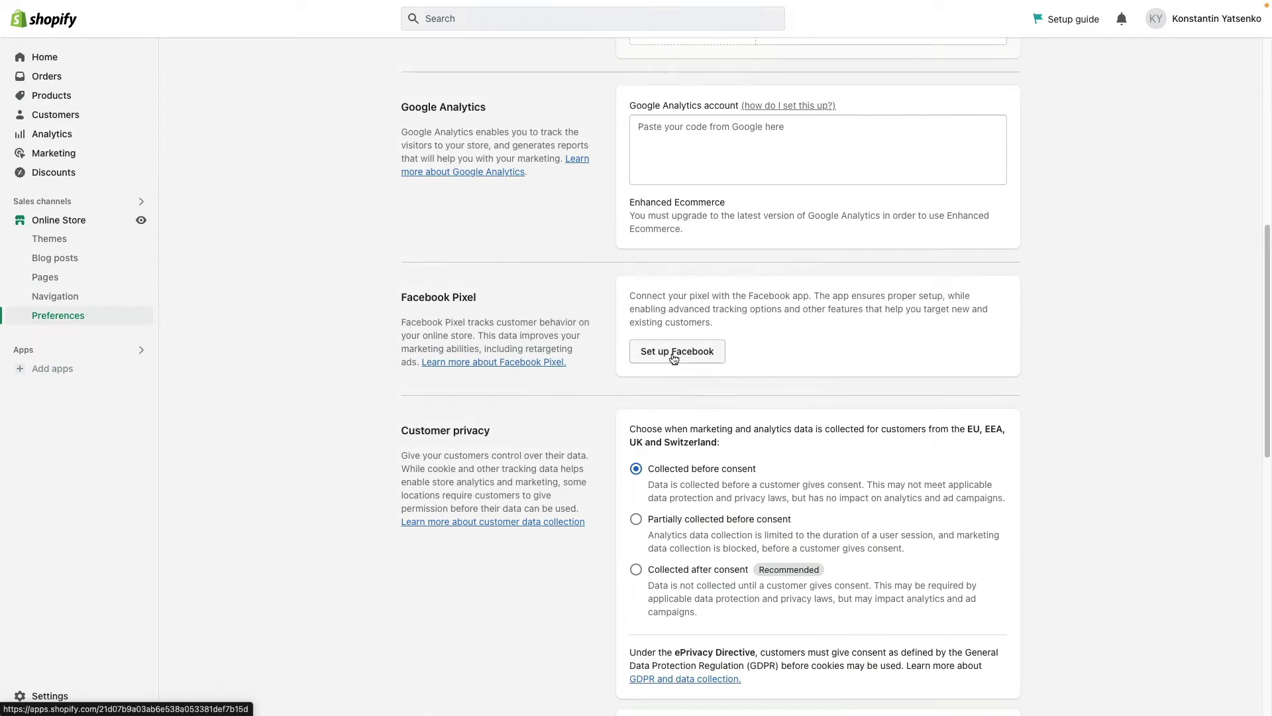
left_click(674, 358)
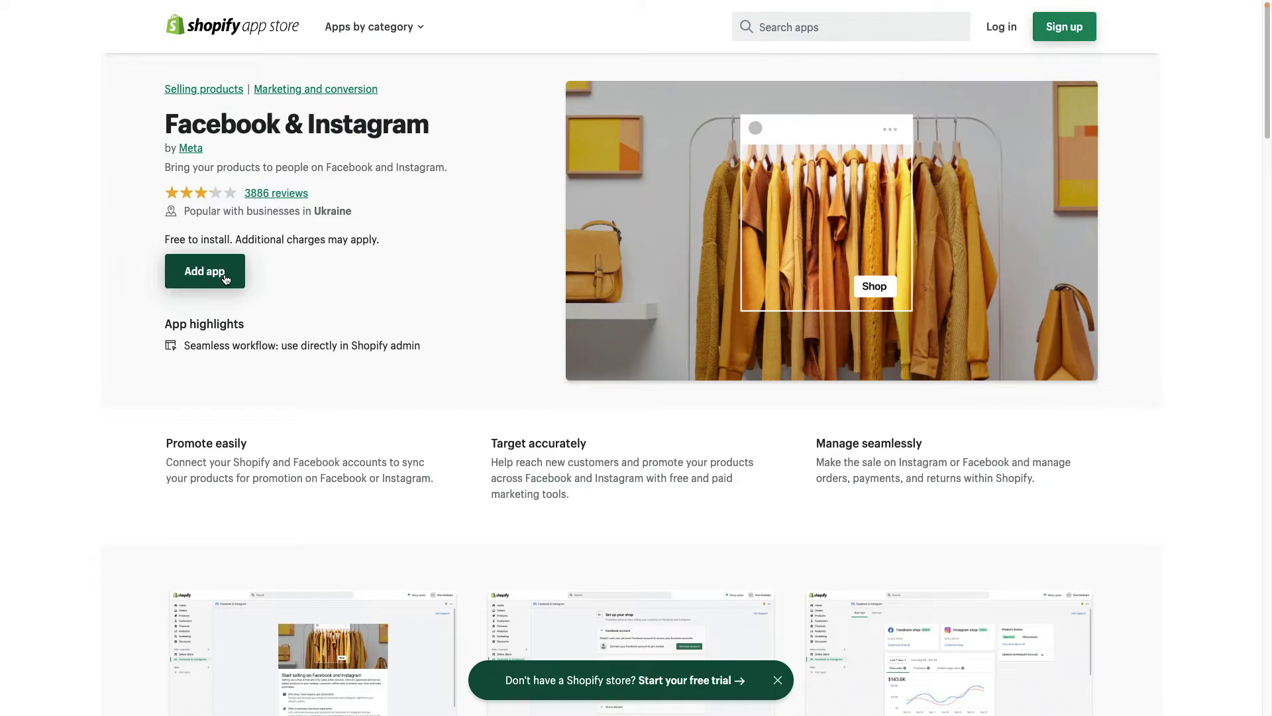
left_click(225, 278)
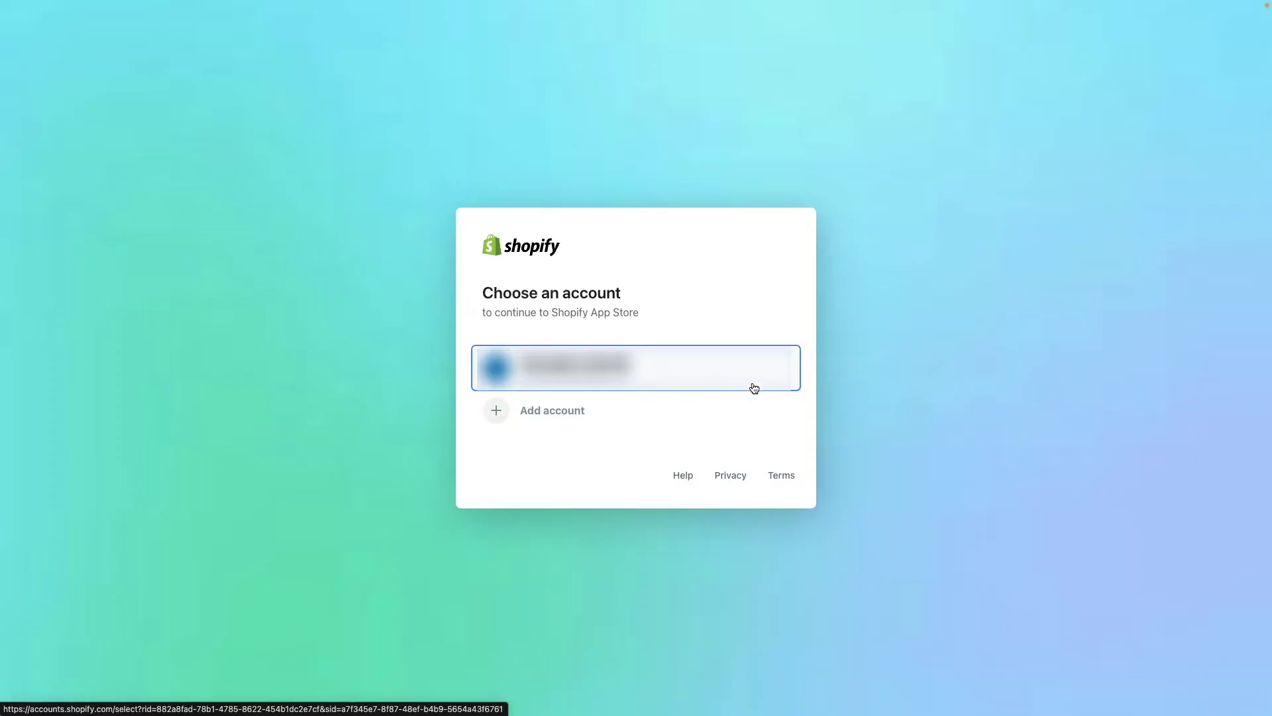
left_click(733, 376)
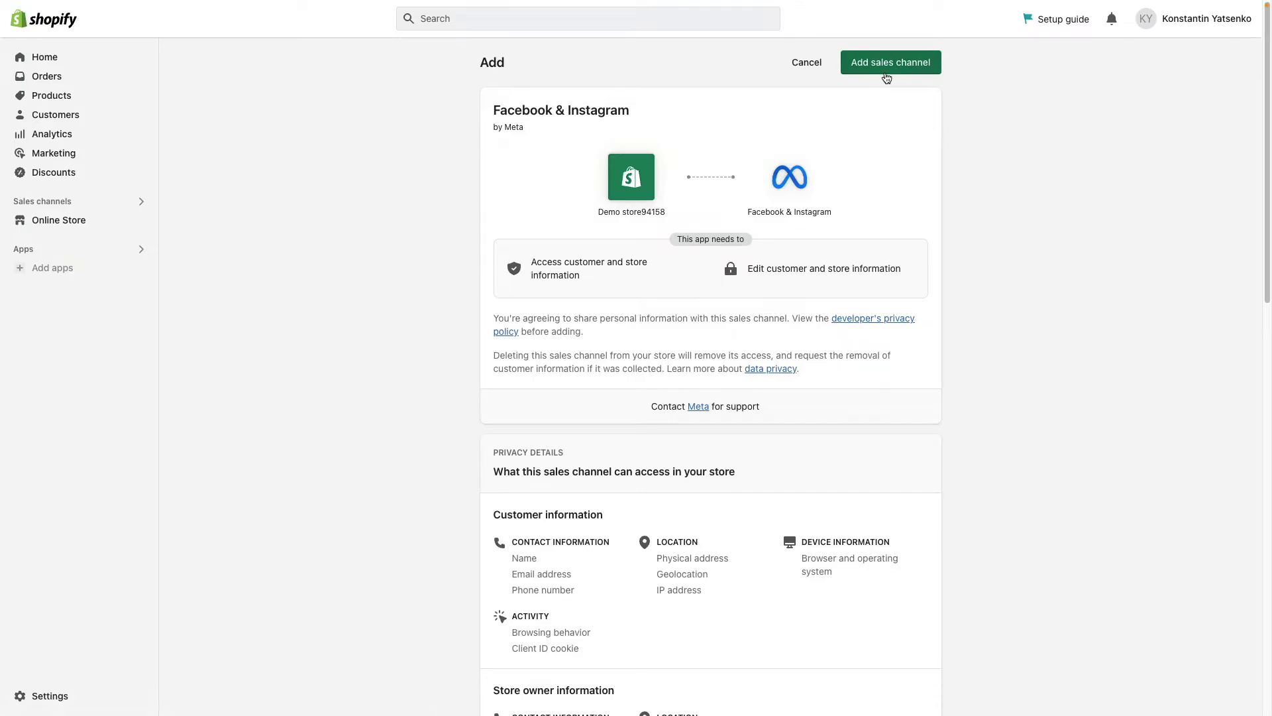
left_click(894, 63)
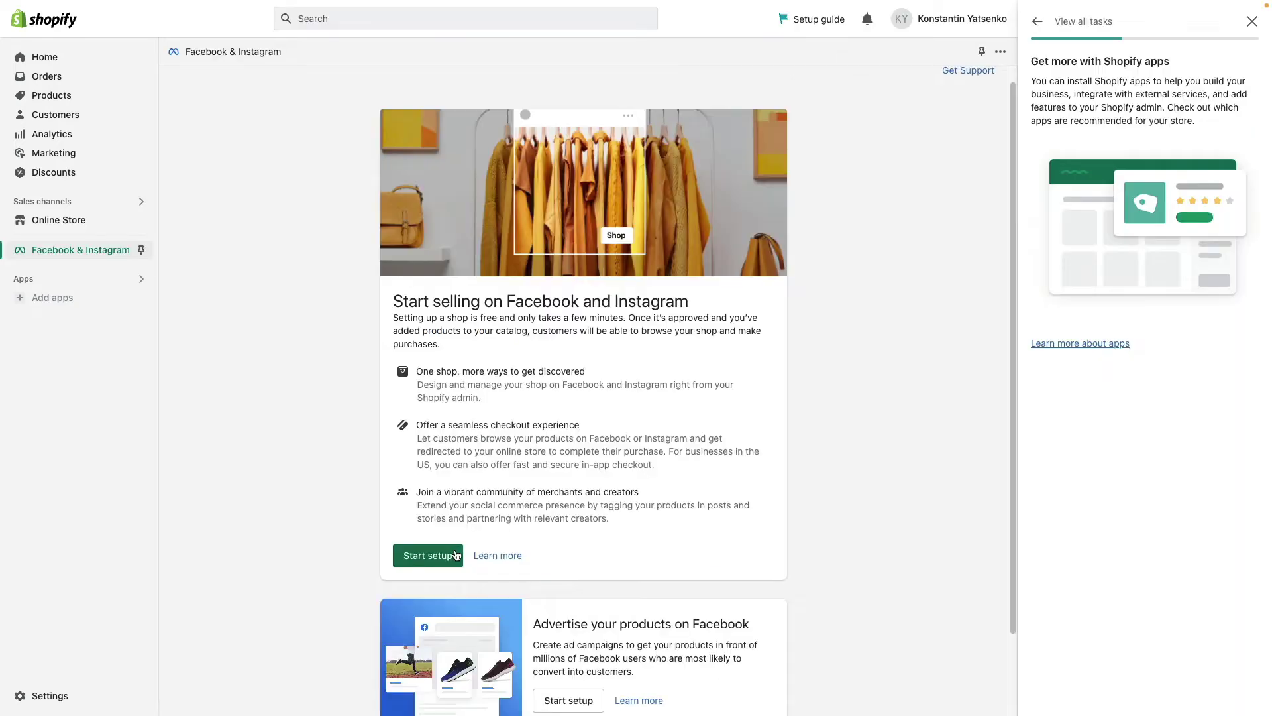
Start the shop setup, connect the Facebook account, and connect the Meta business account under Business assets
left_click(431, 556)
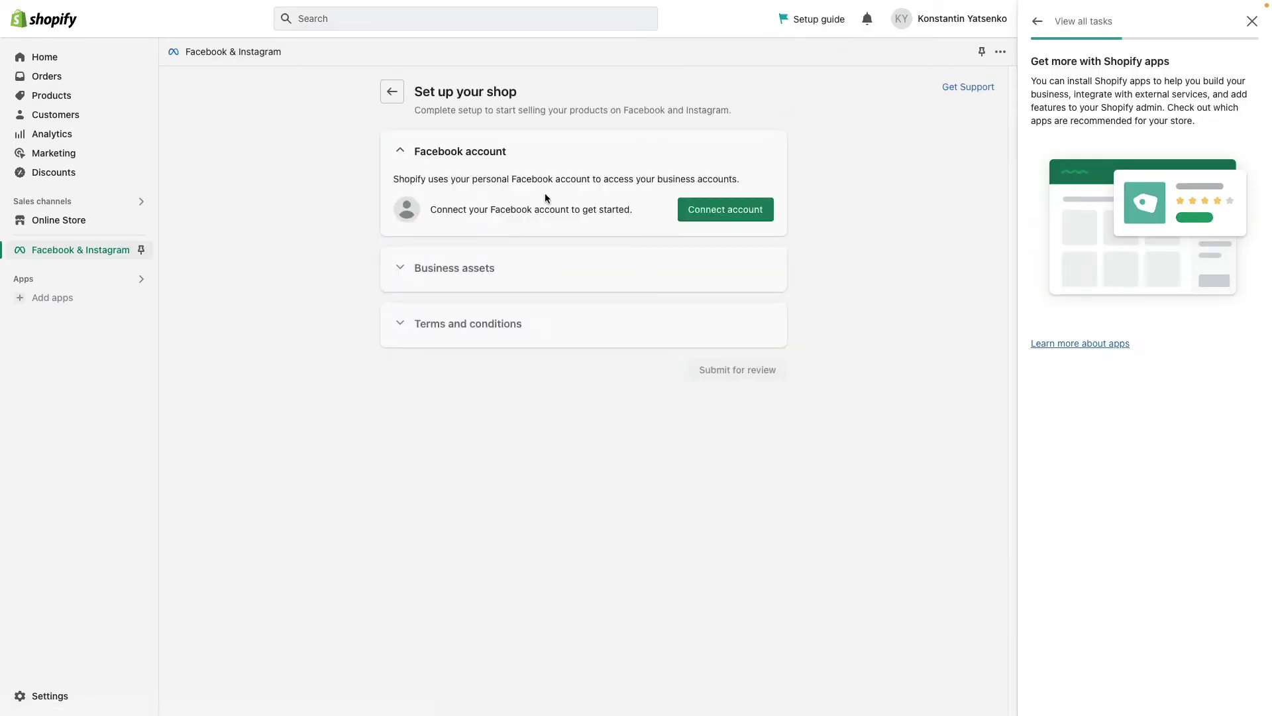
left_click(690, 210)
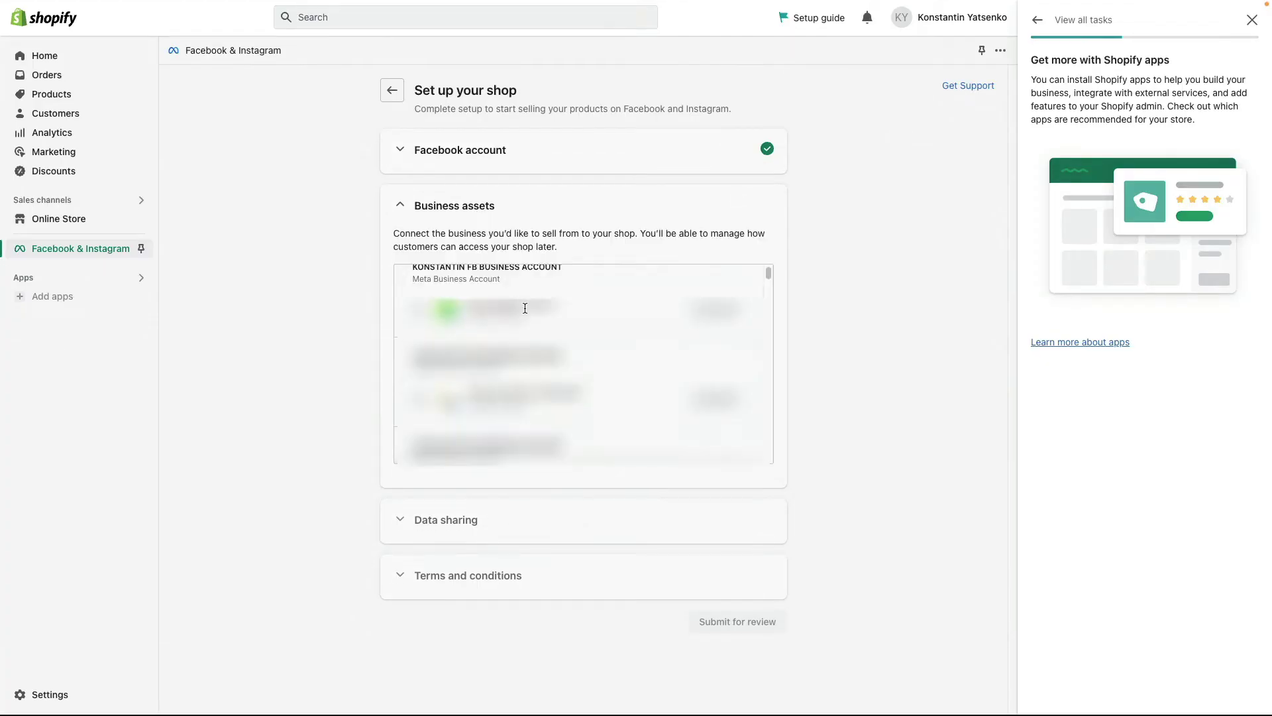
scroll(540, 336, "down", 2)
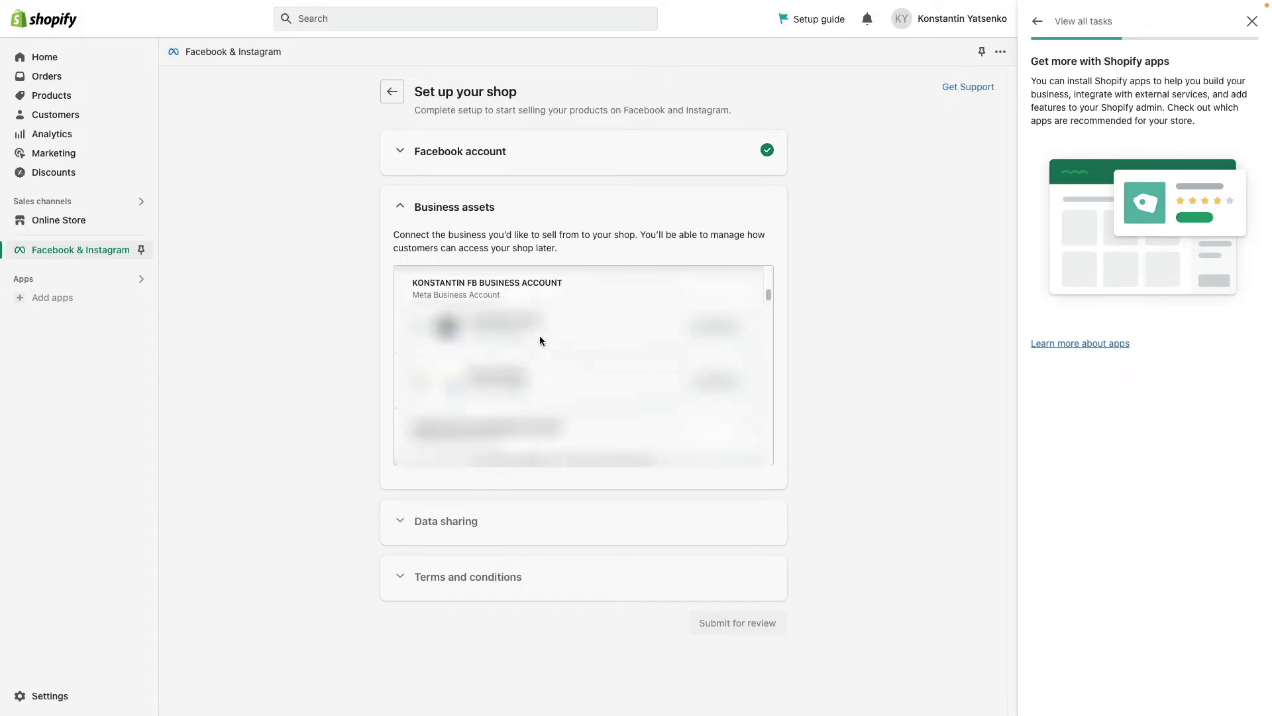
left_click(423, 326)
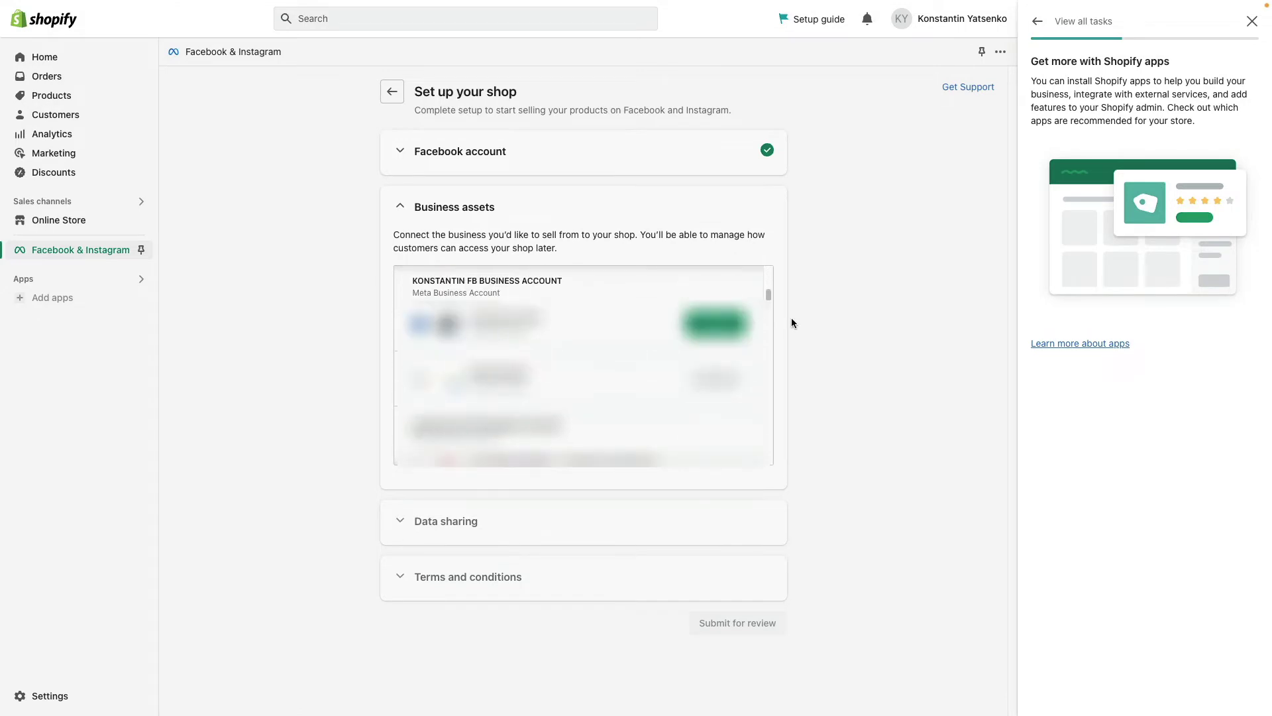
left_click(725, 330)
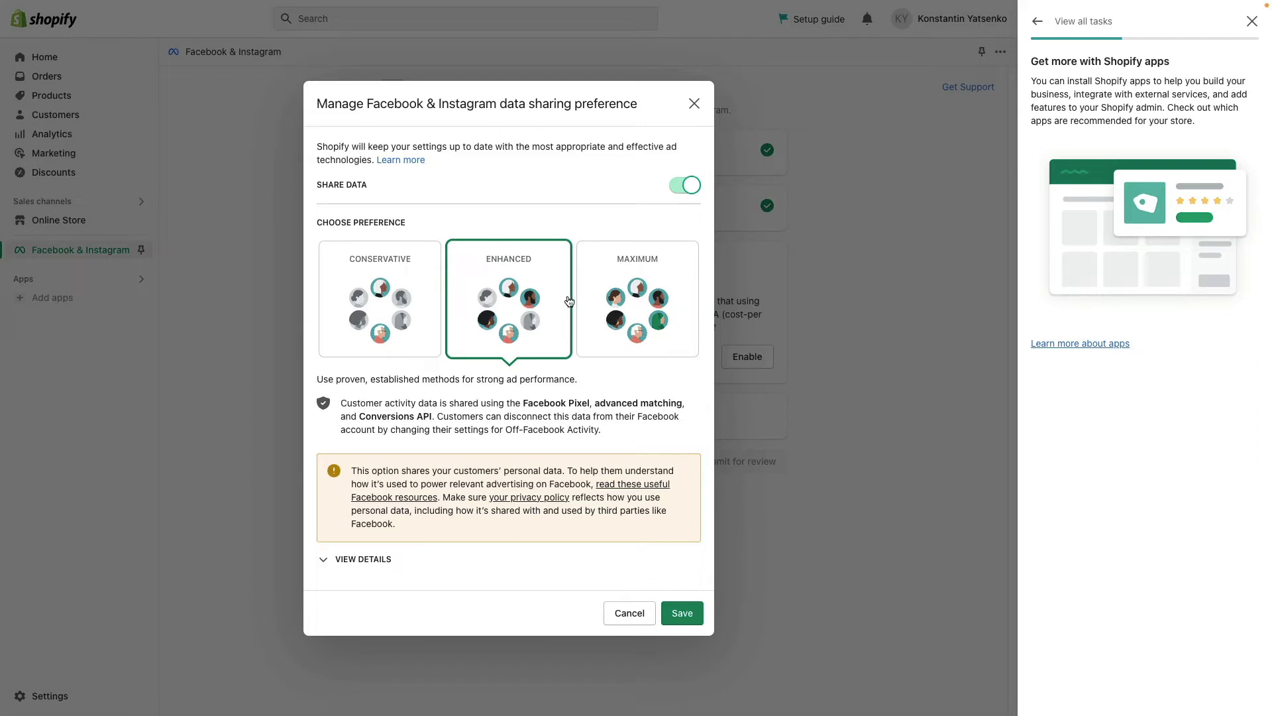
Save Maximum customer data sharing and connect the Demo Shopify Pixel to the shop
left_click(636, 299)
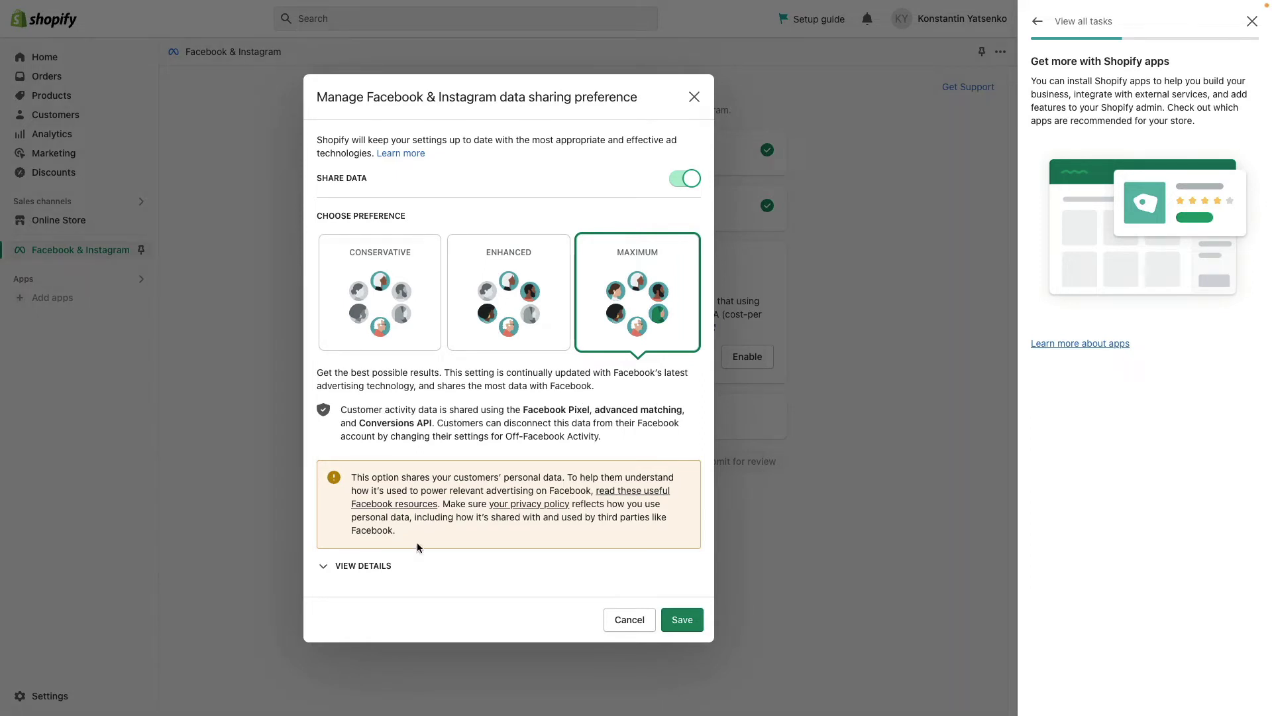
left_click(378, 570)
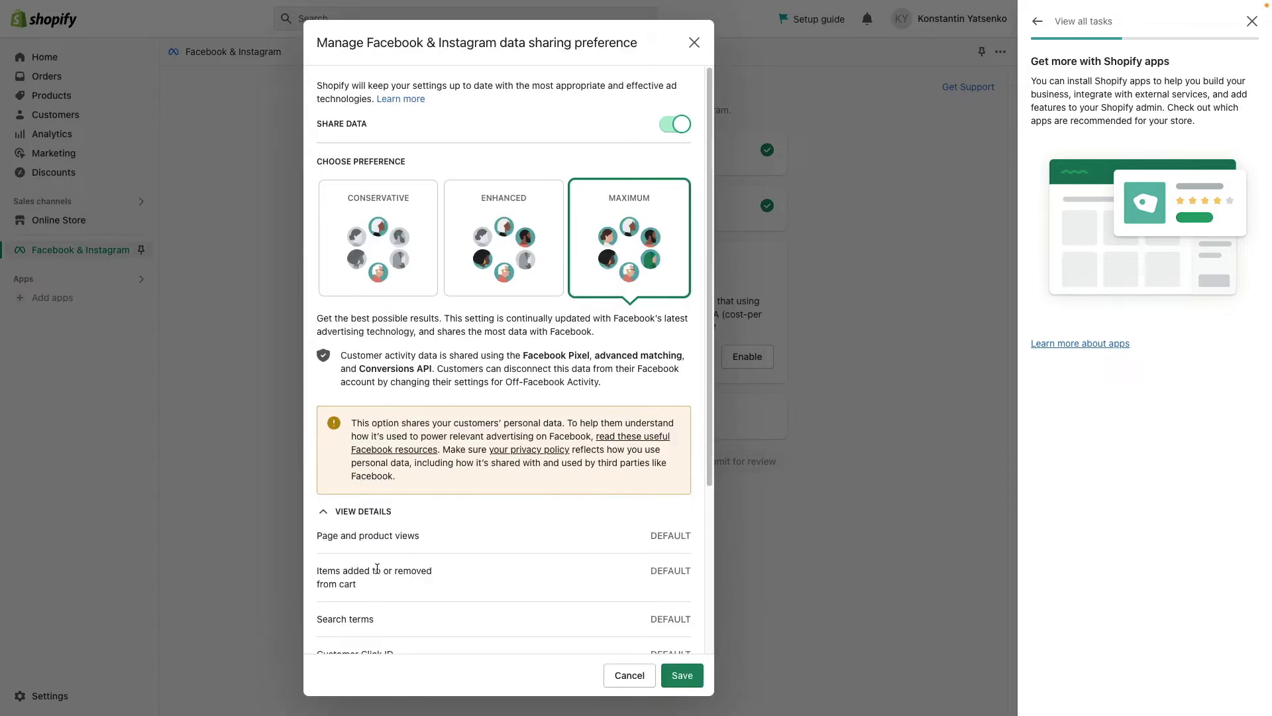
scroll(429, 514, "down", 5)
left_click(686, 674)
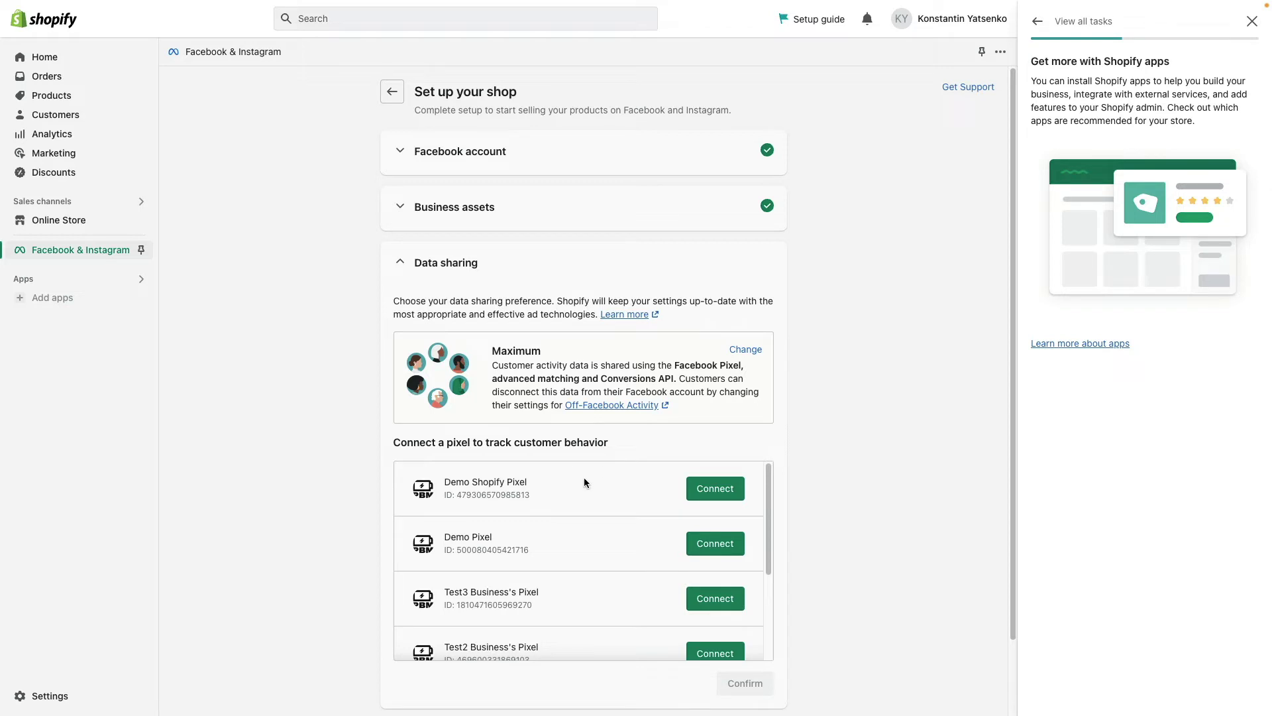
left_click(717, 489)
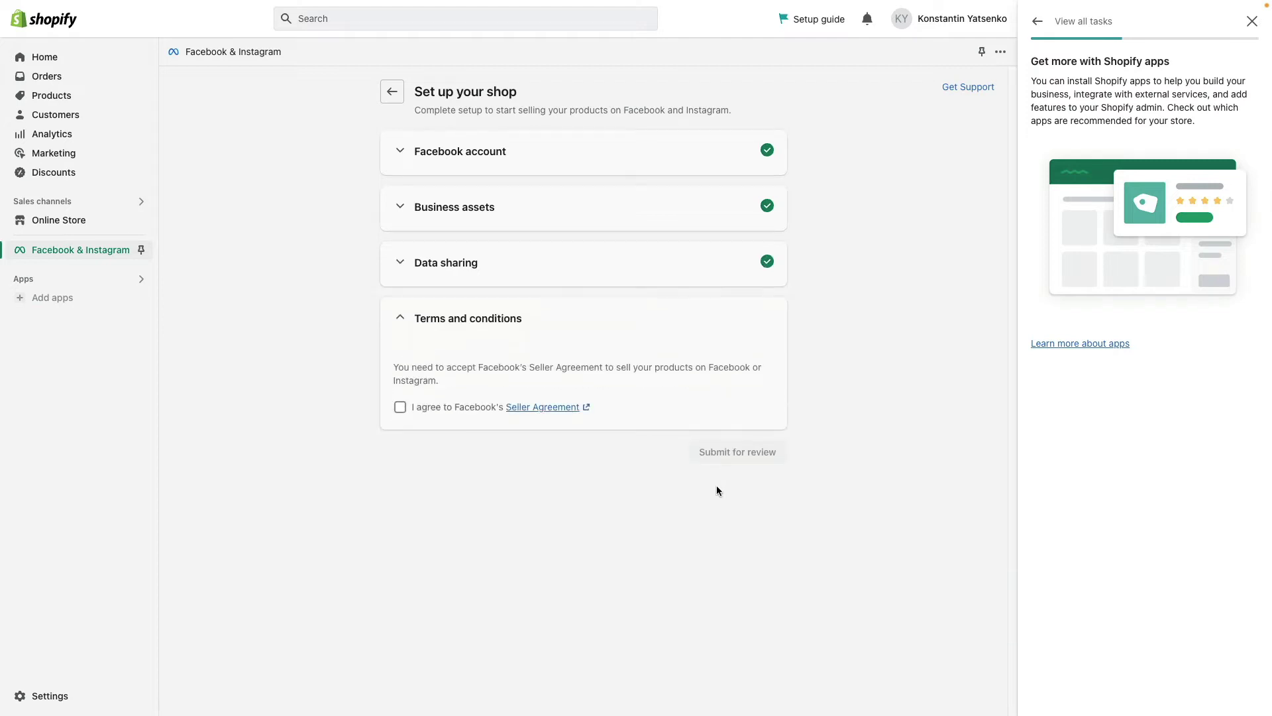
Agree to Facebook's Seller Agreement, submit the shop for review, and dismiss the confirmation
left_click(400, 407)
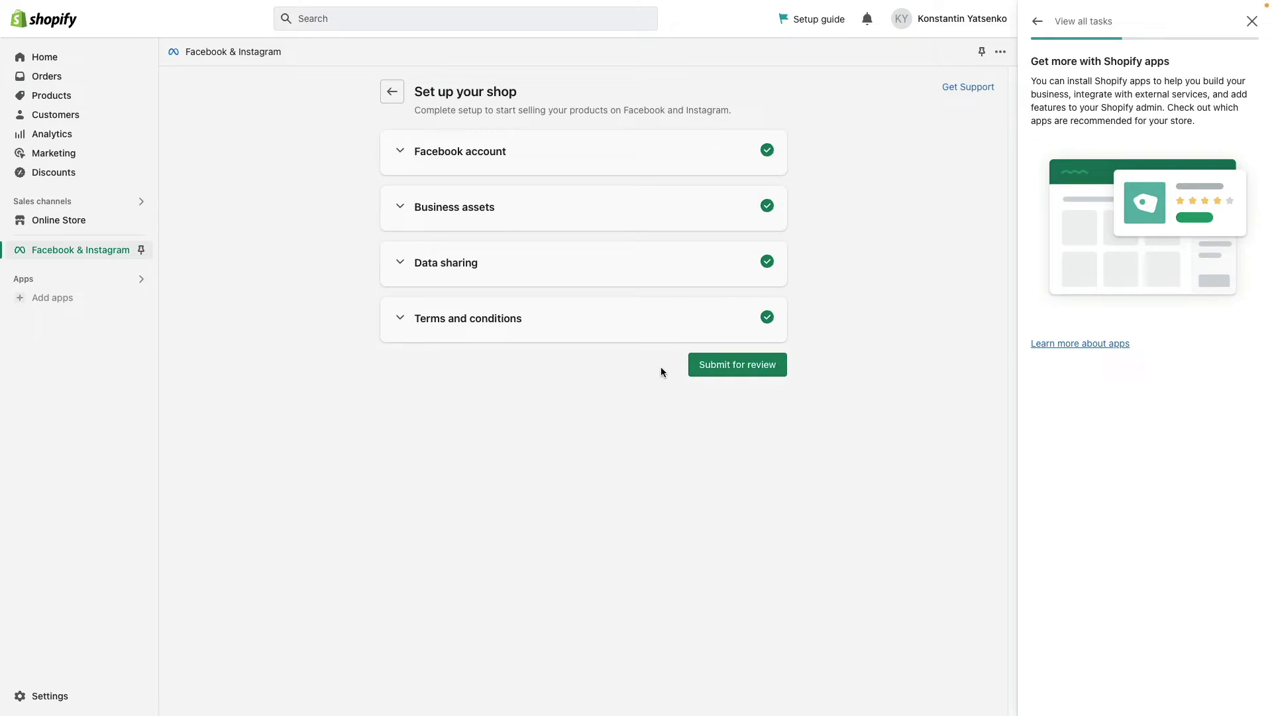
left_click(734, 369)
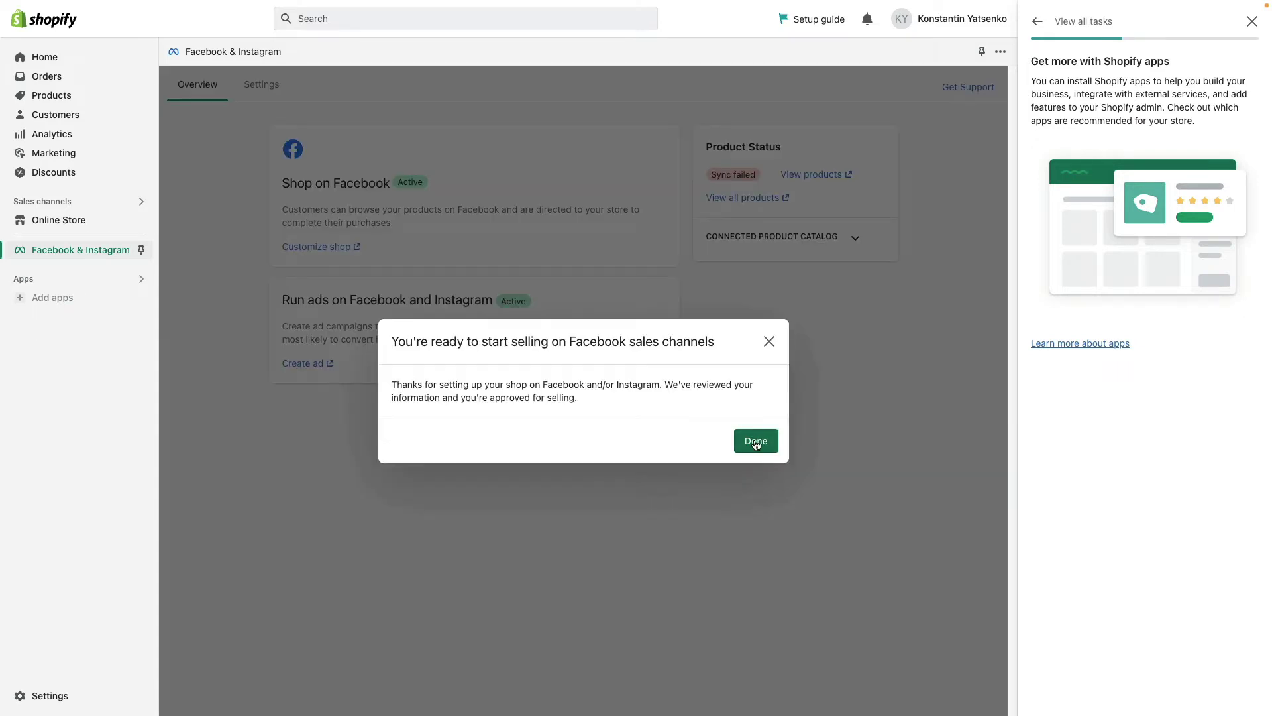
left_click(756, 442)
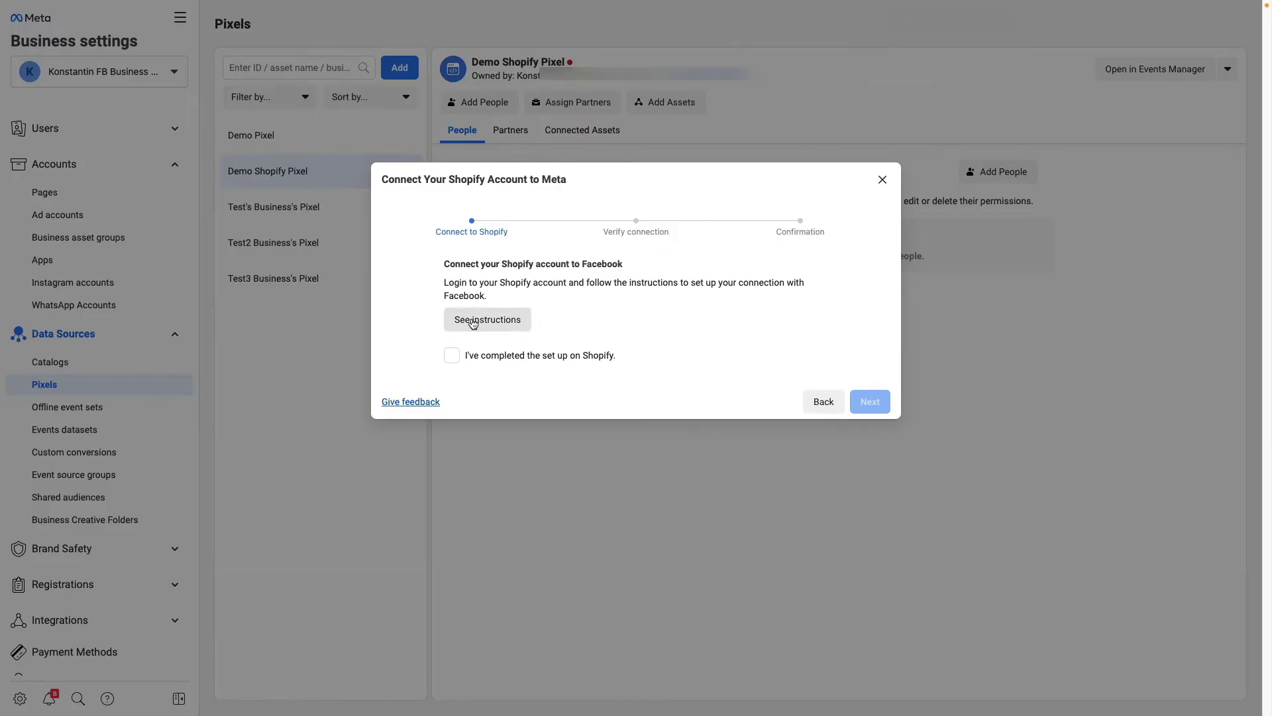
Confirm the Shopify setup, paste the store URL, and send test traffic until the pixel shows Active
left_click(452, 357)
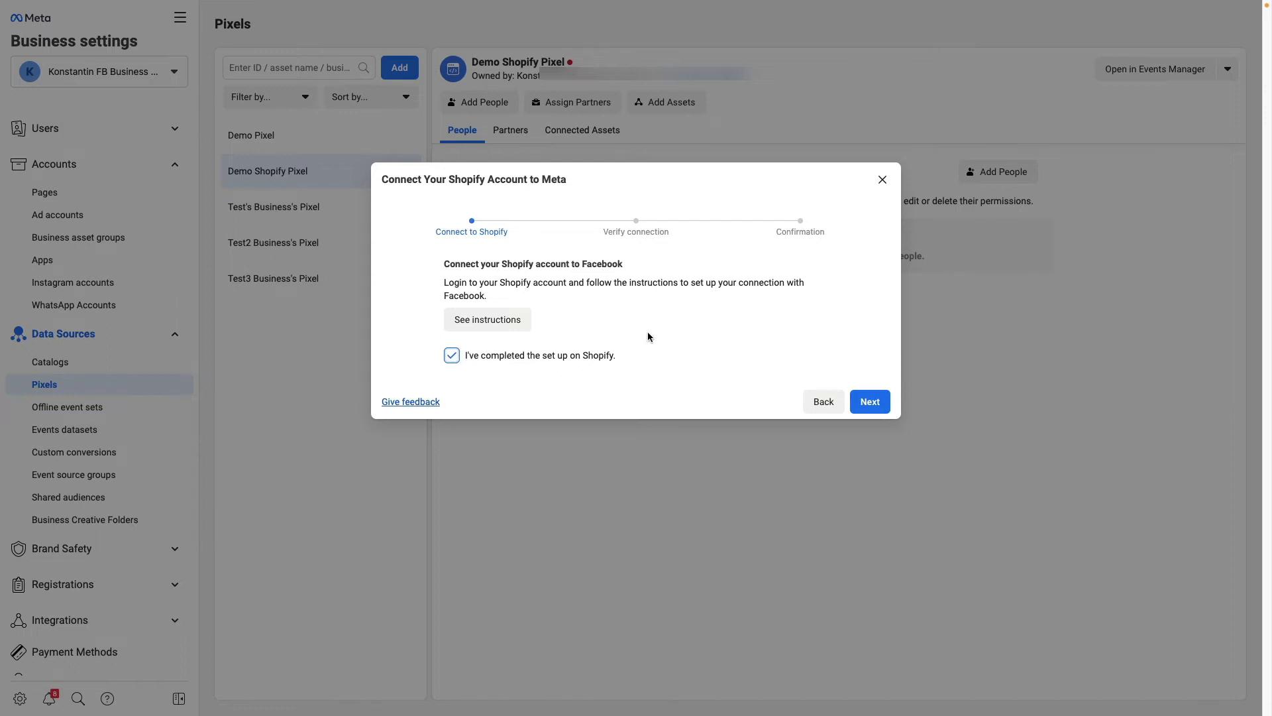
left_click(870, 401)
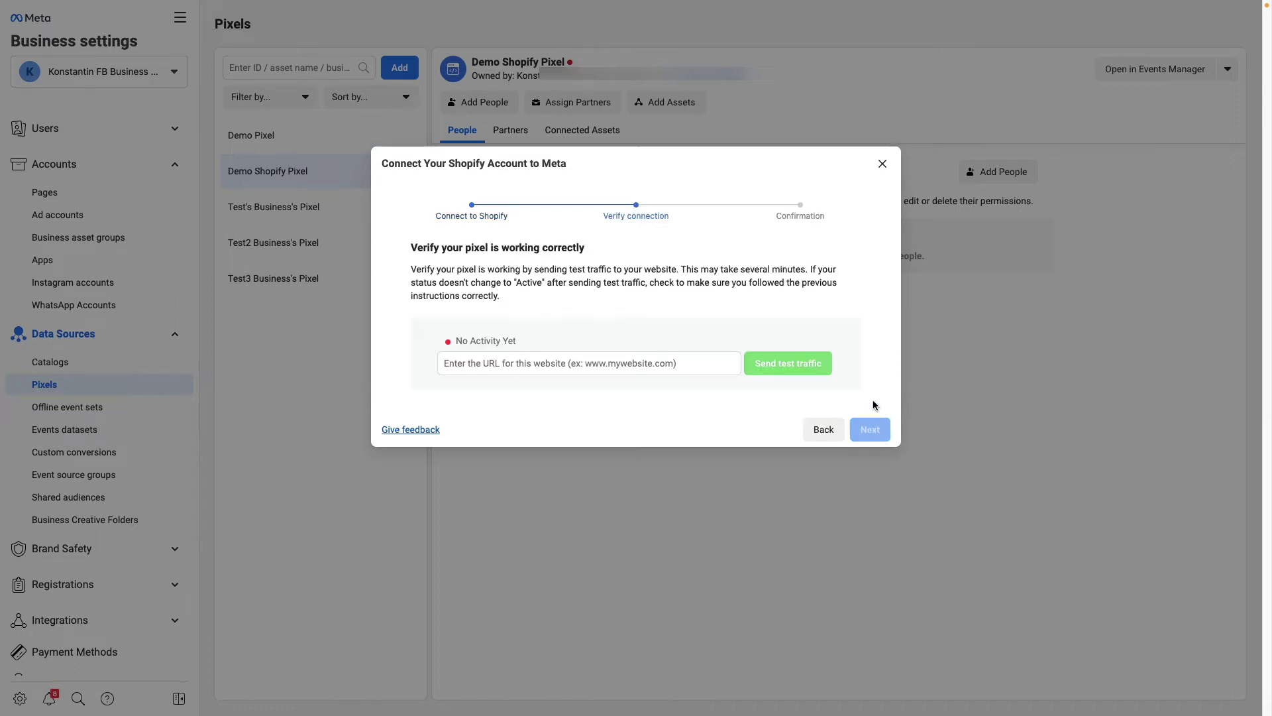
left_click(611, 364)
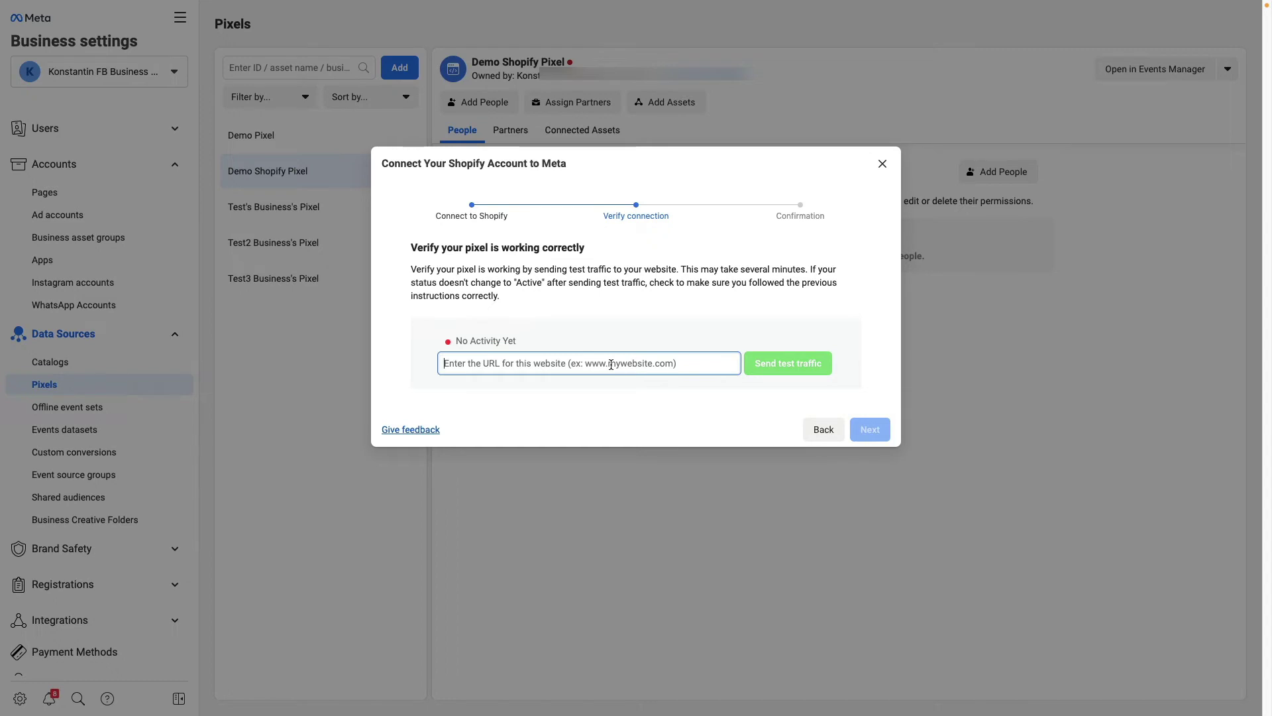
type("https://demo-store93-10.myshopify.com/")
left_click(765, 361)
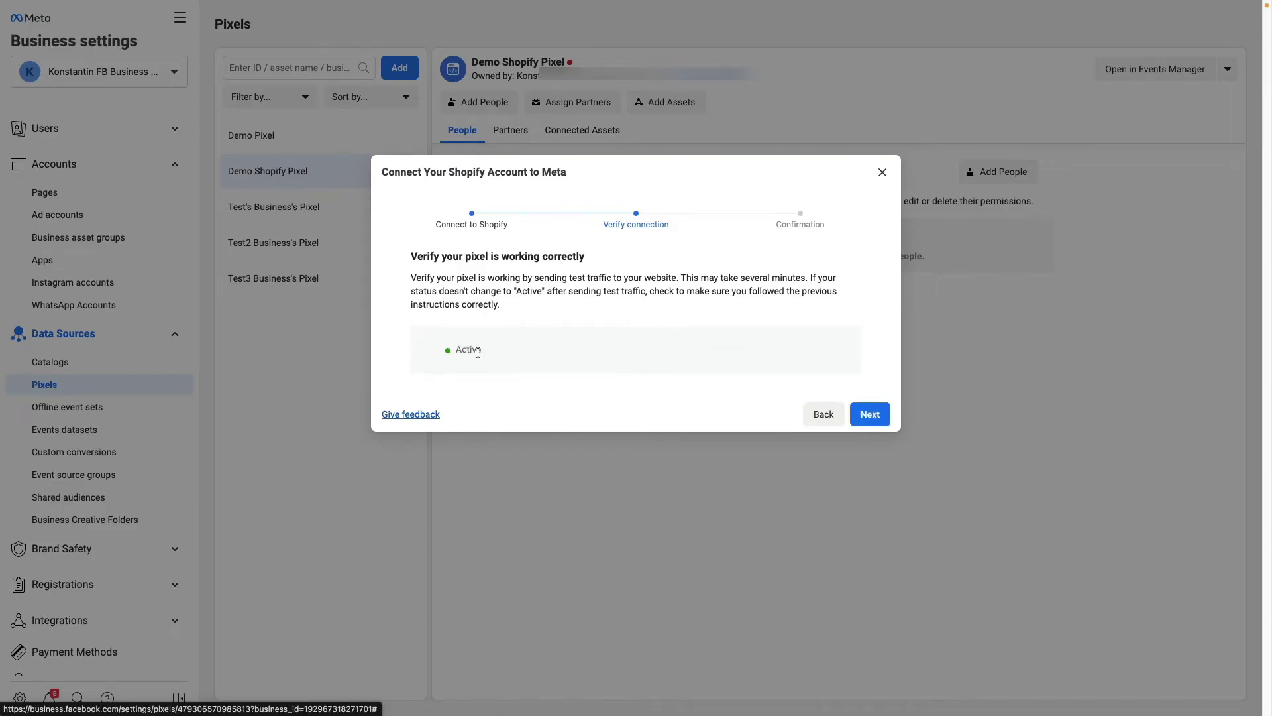
left_click(870, 416)
left_click(873, 486)
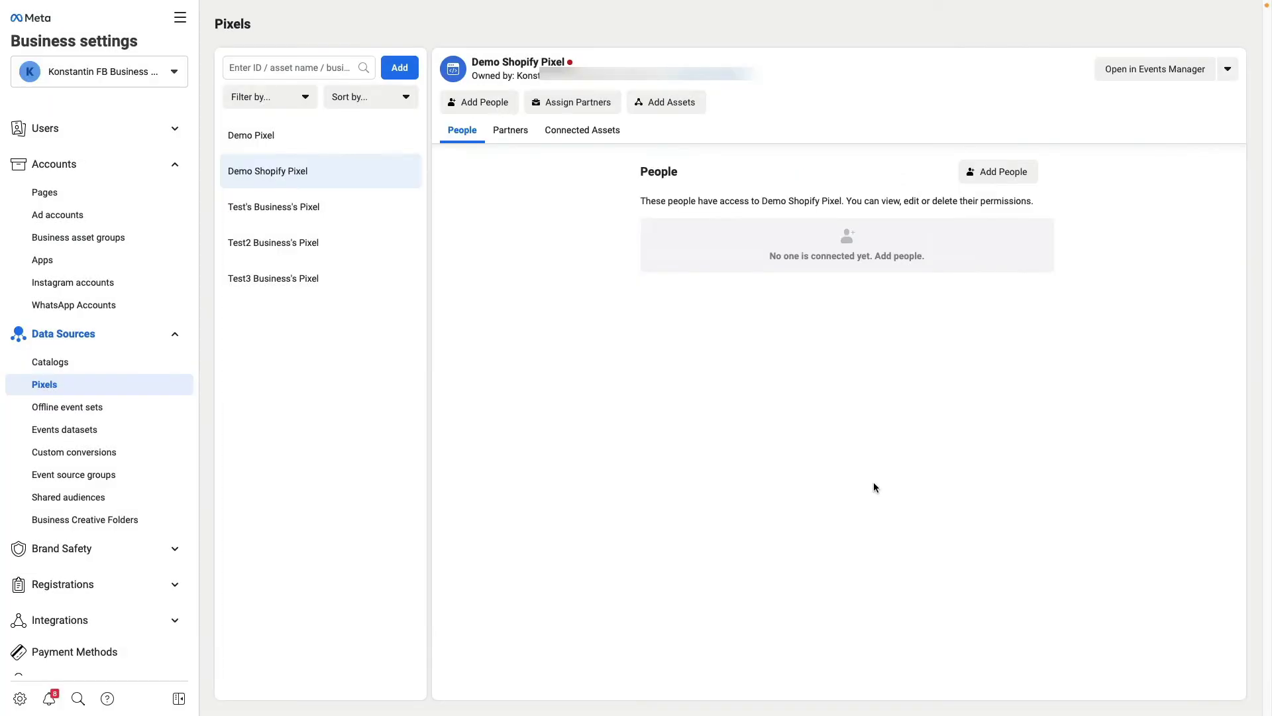
Assign the person to the Demo Shopify Pixel with full Manage Pixel access
left_click(492, 110)
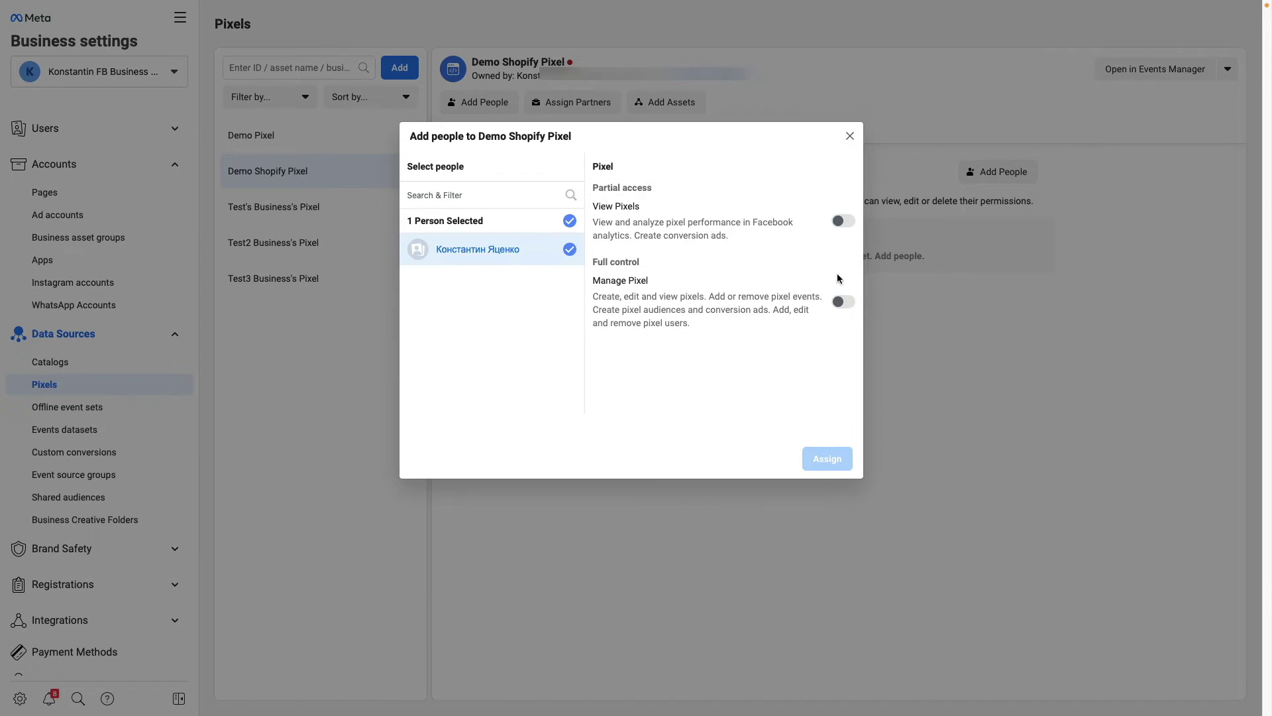
left_click(842, 303)
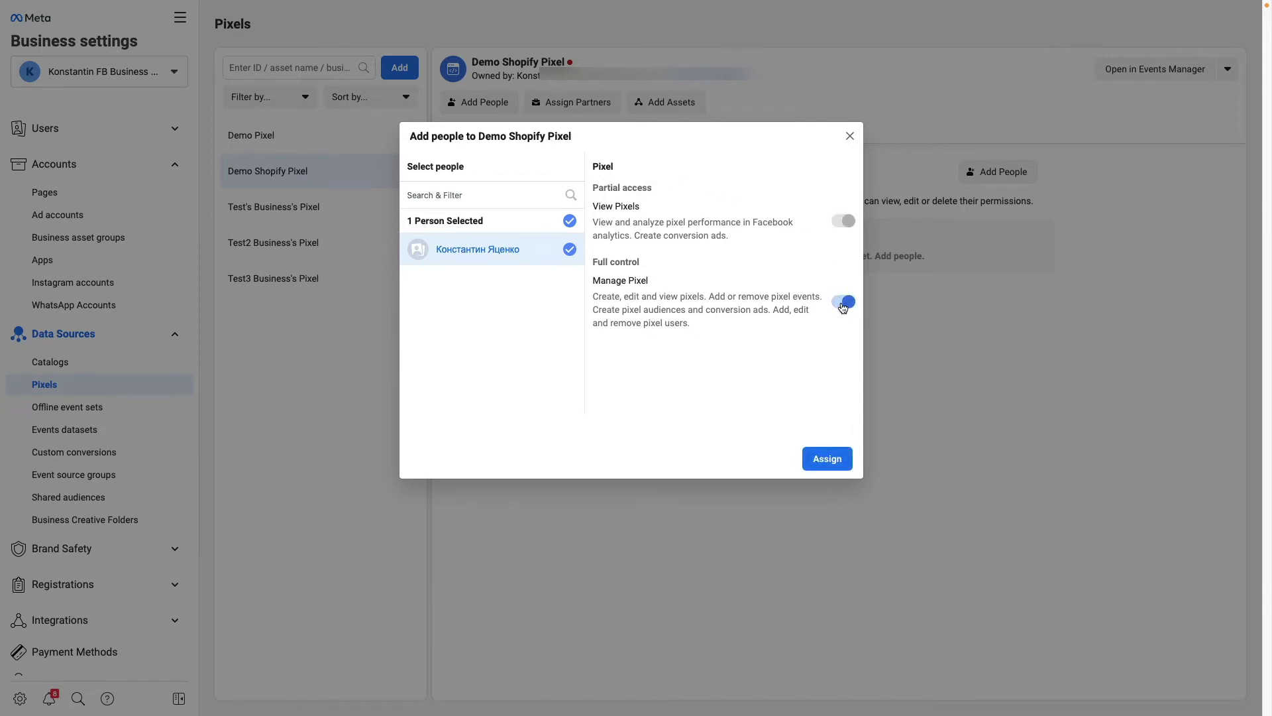
left_click(833, 464)
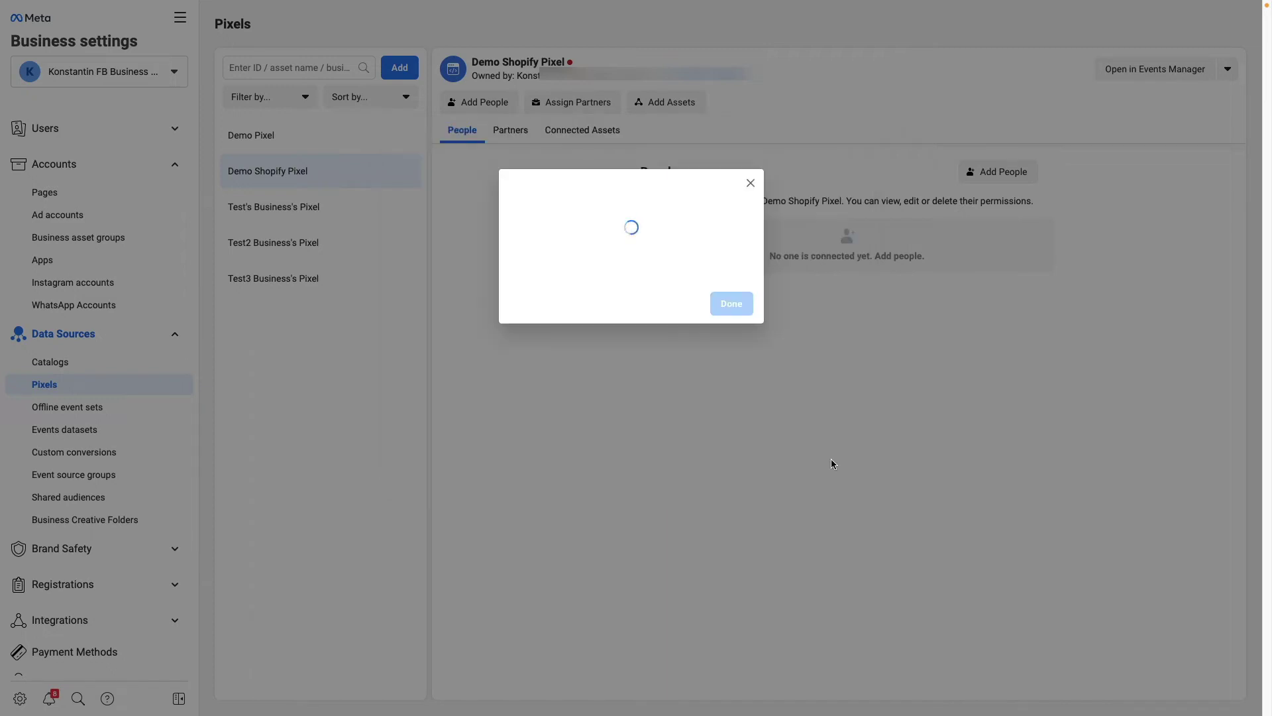
left_click(730, 279)
Add the Demo Shopify Ad Account to the pixel's Connected Assets
left_click(604, 135)
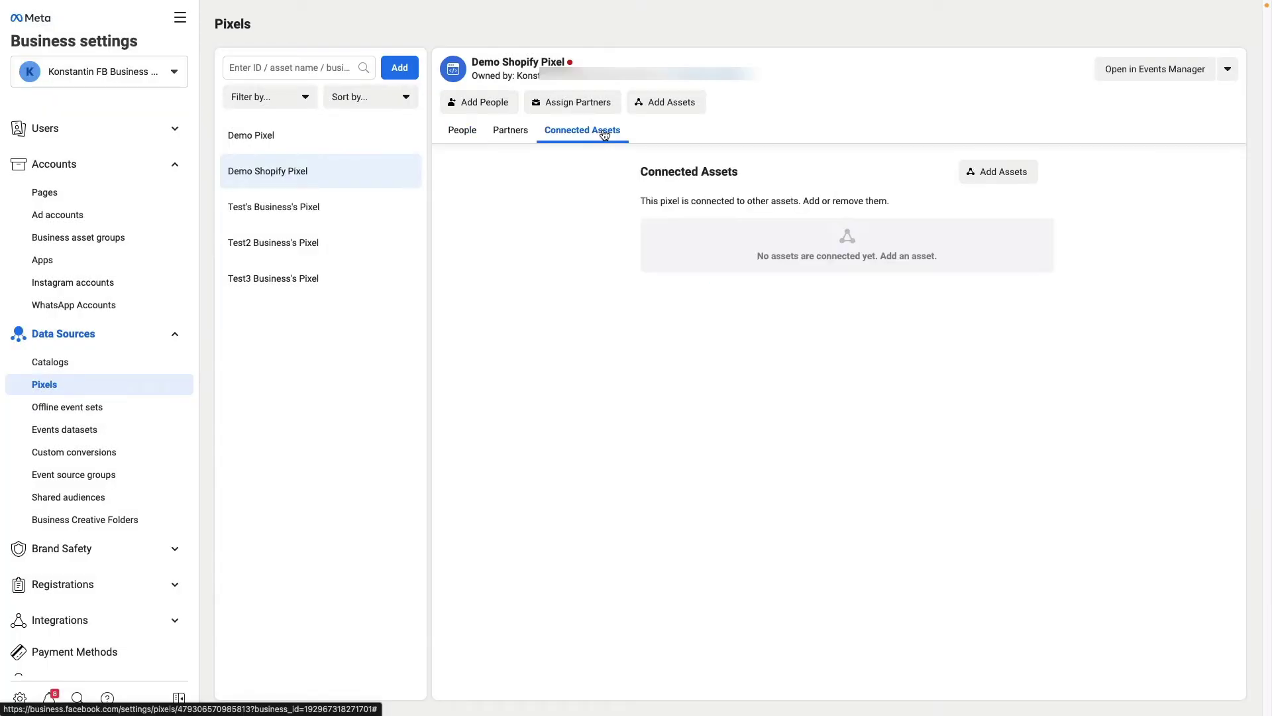
left_click(1002, 174)
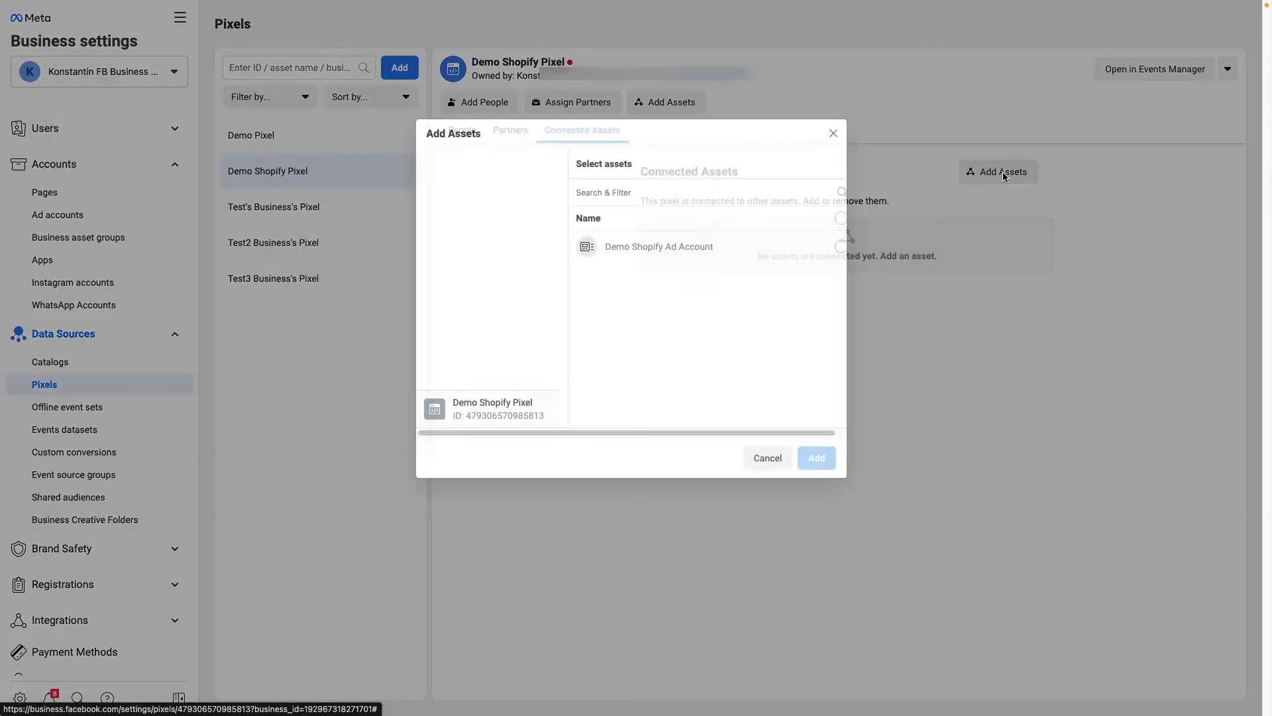
left_click(608, 249)
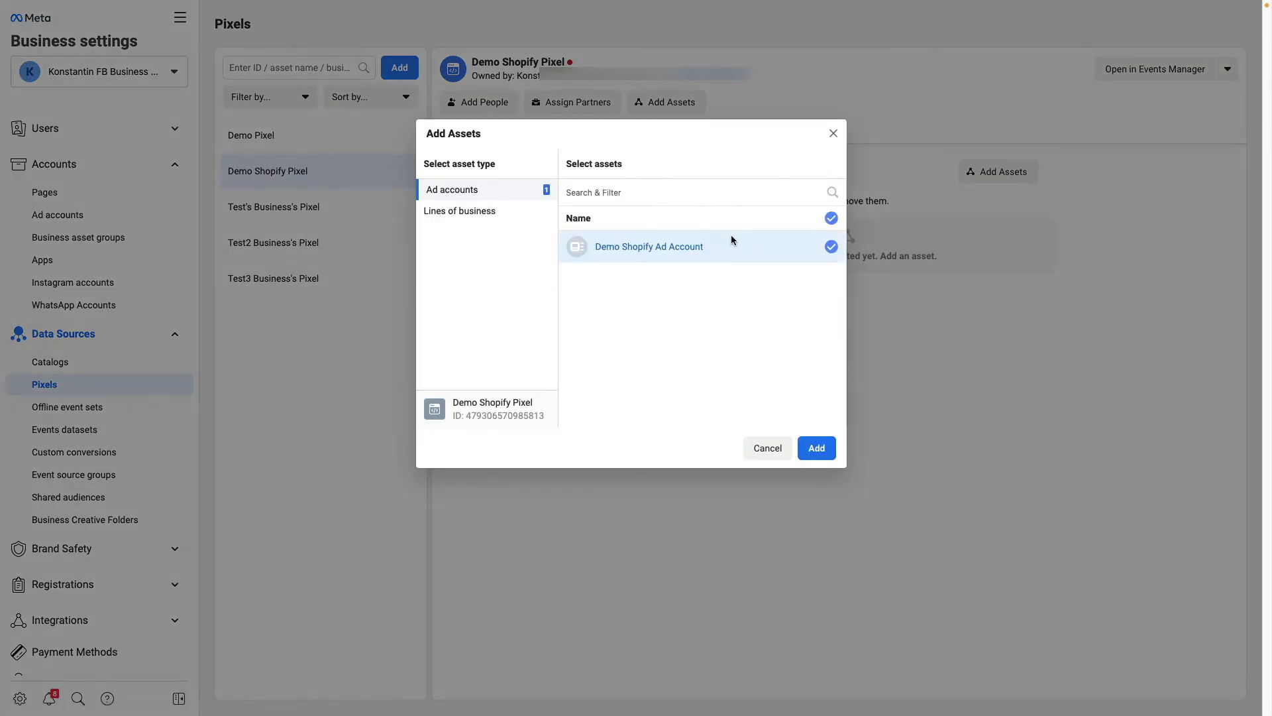
left_click(817, 448)
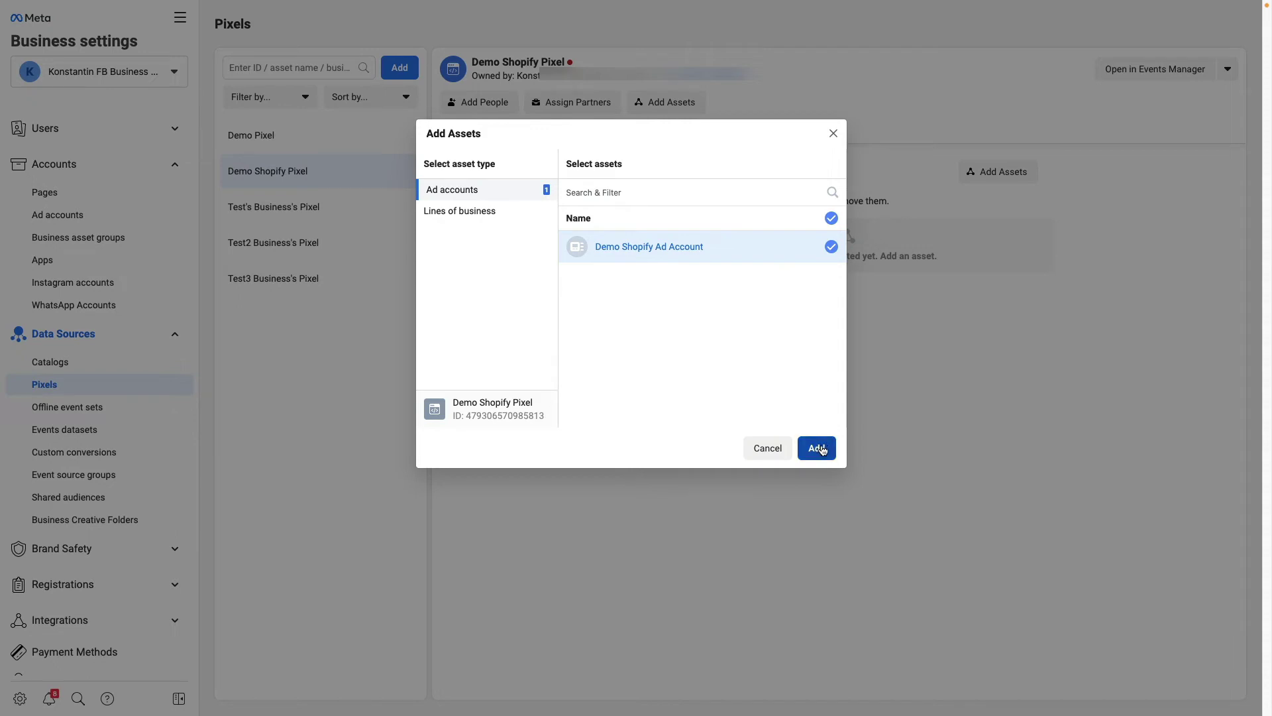
left_click(730, 290)
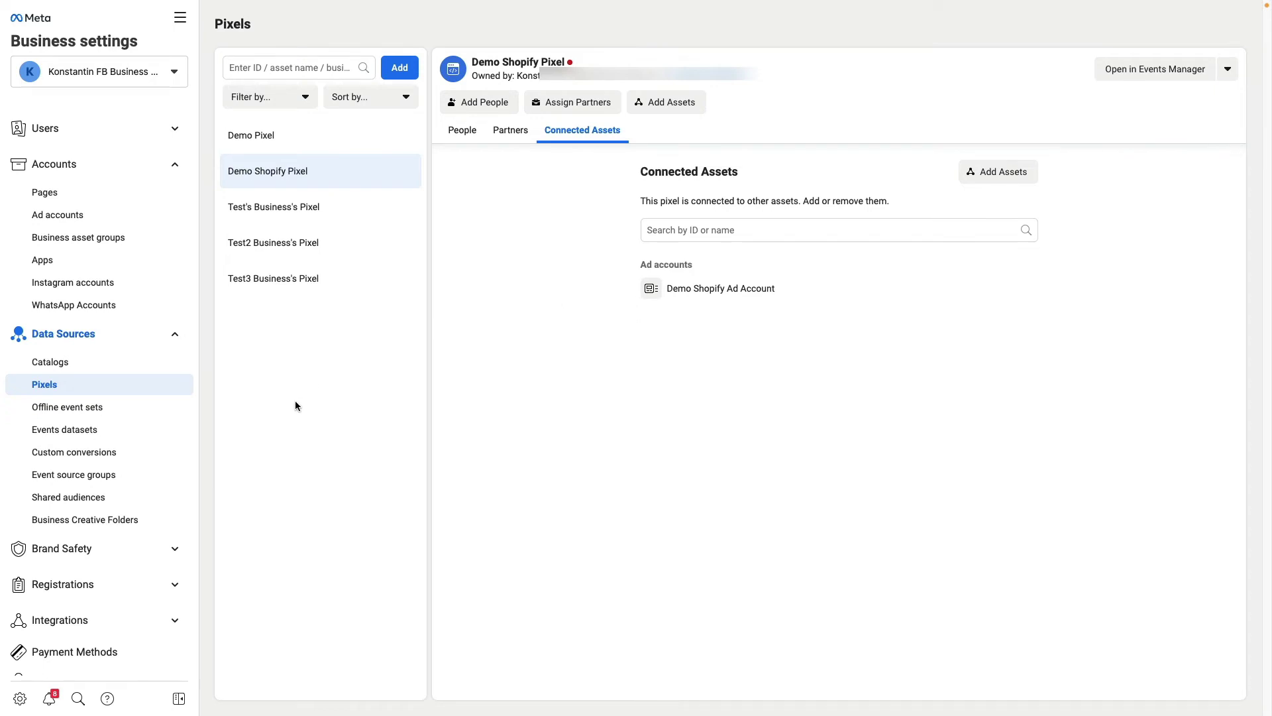
left_click(126, 552)
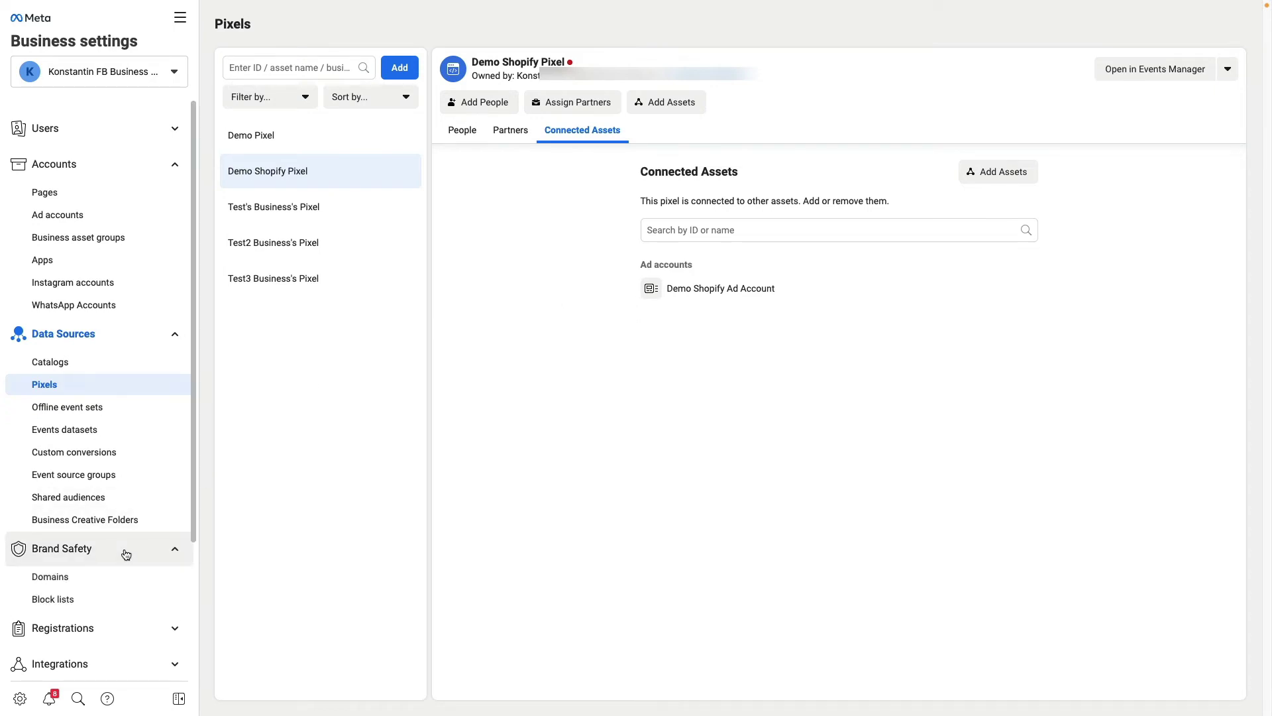
Create the domain demo-store94158.myshopify.com under Brand Safety > Domains and copy its verification meta-tag
left_click(93, 578)
left_click(720, 329)
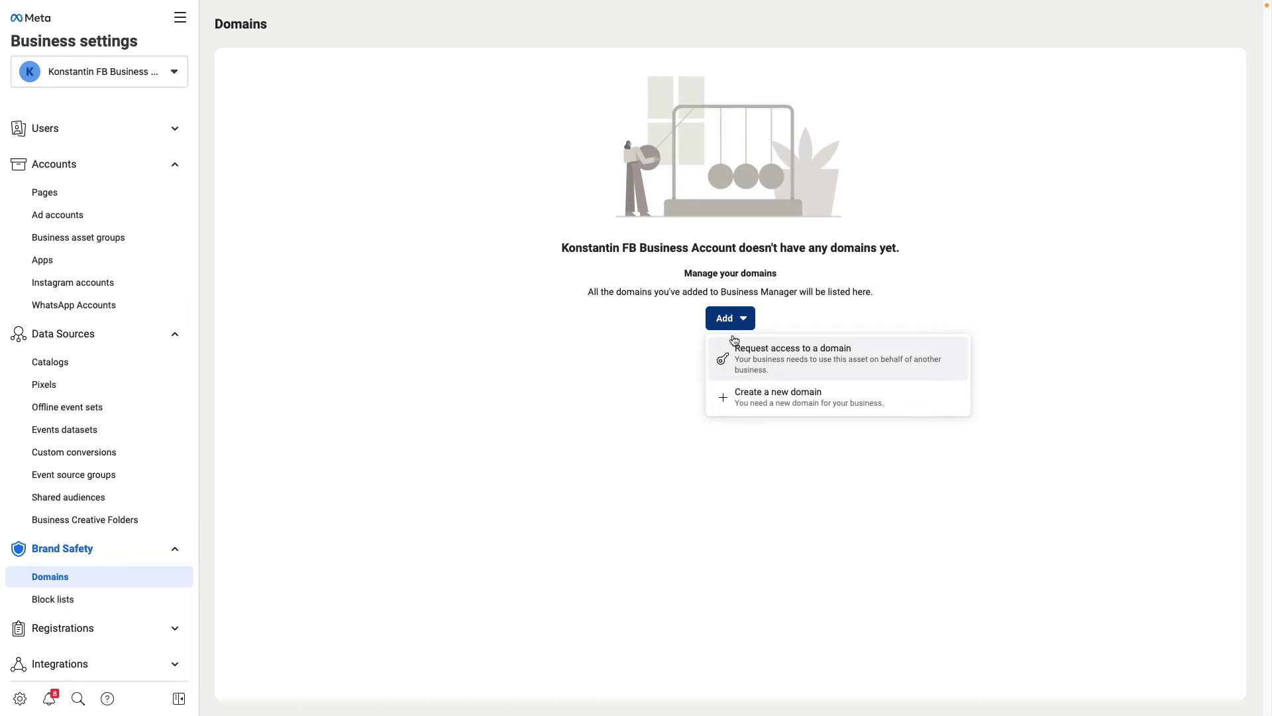
left_click(742, 401)
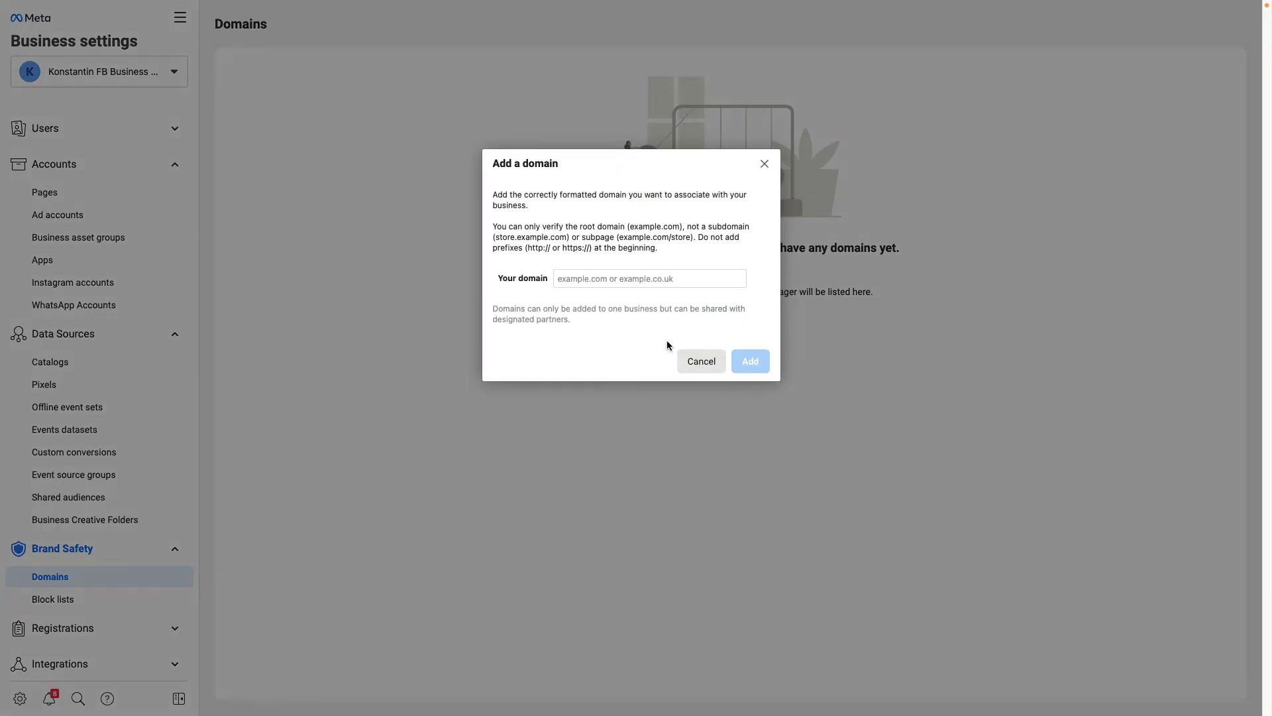
left_click(595, 274)
type("demo-store94158.myshopify.com")
left_click(750, 361)
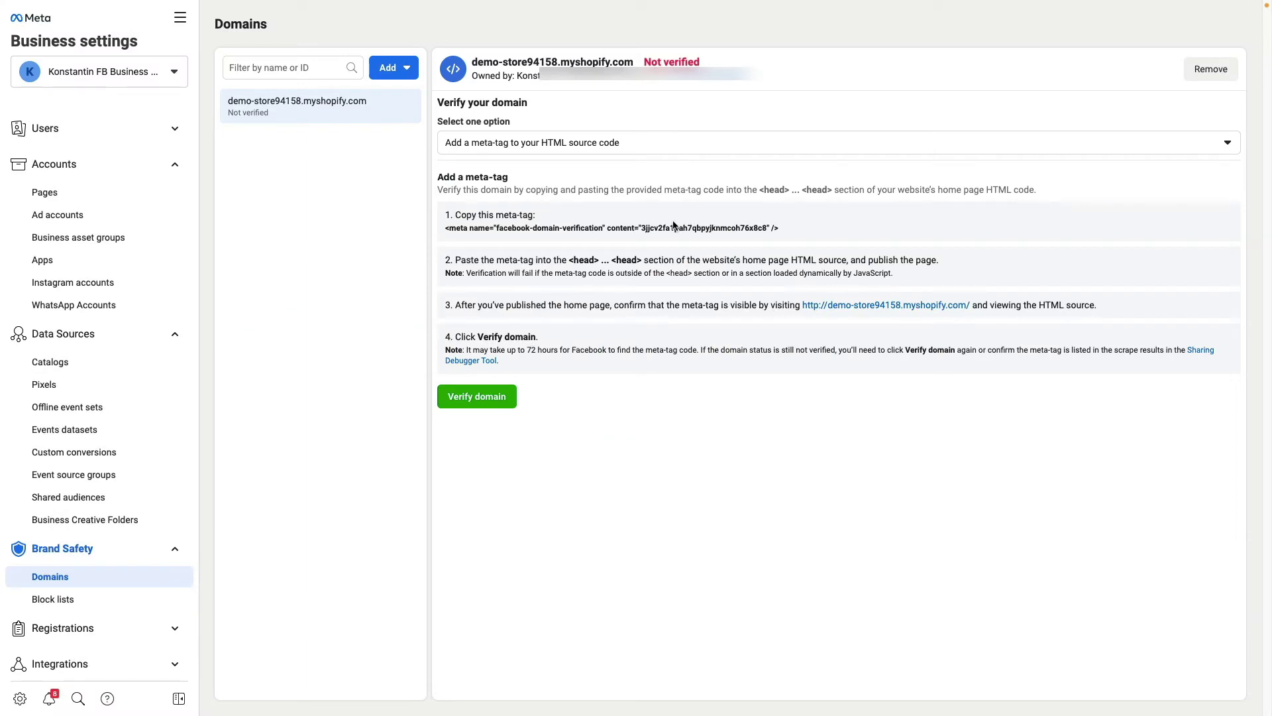
left_click(658, 228)
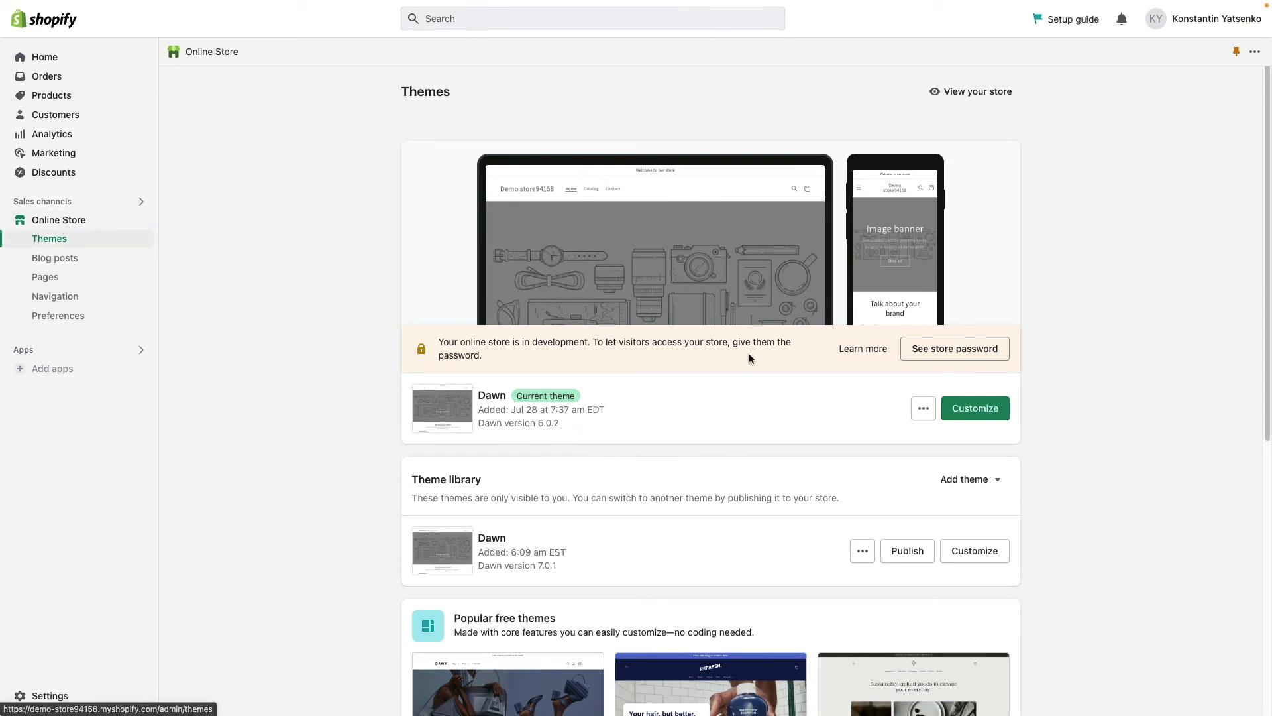
Paste the verification meta tag on a new line after <head> in Dawn's theme.liquid and save
left_click(917, 412)
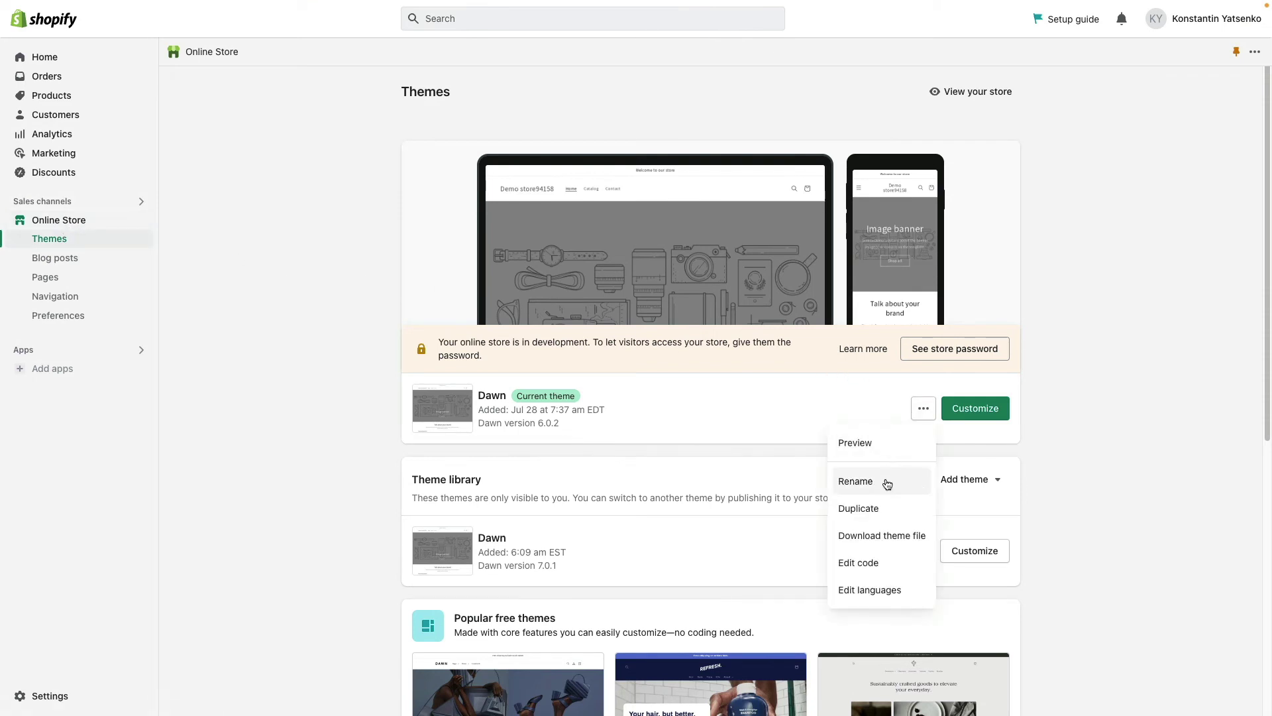
left_click(880, 563)
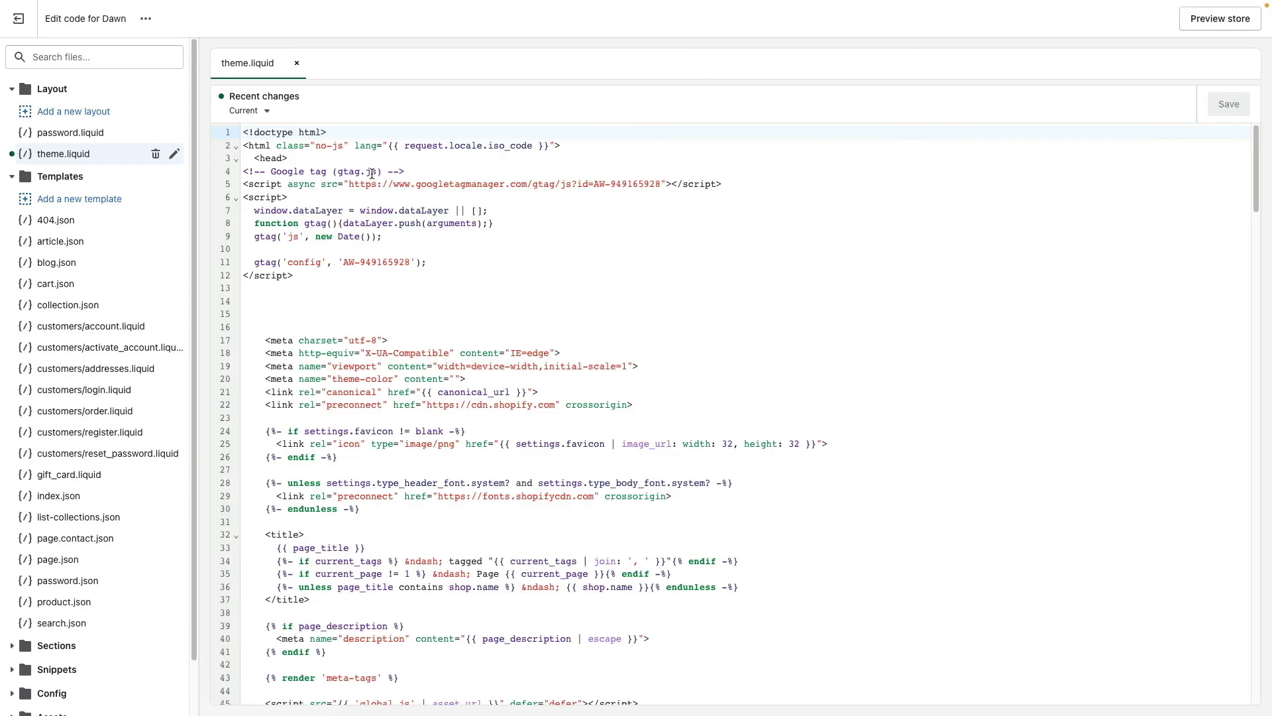
left_click(376, 158)
key("Return")
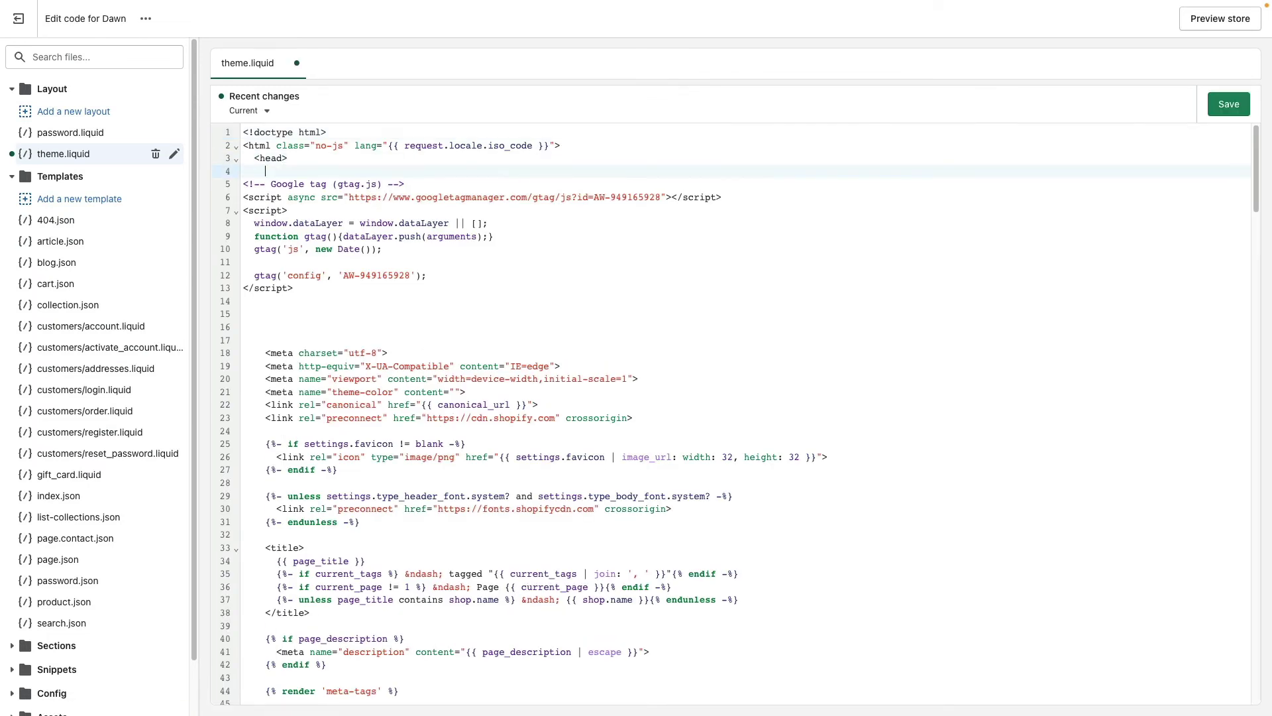
key("ctrl+v")
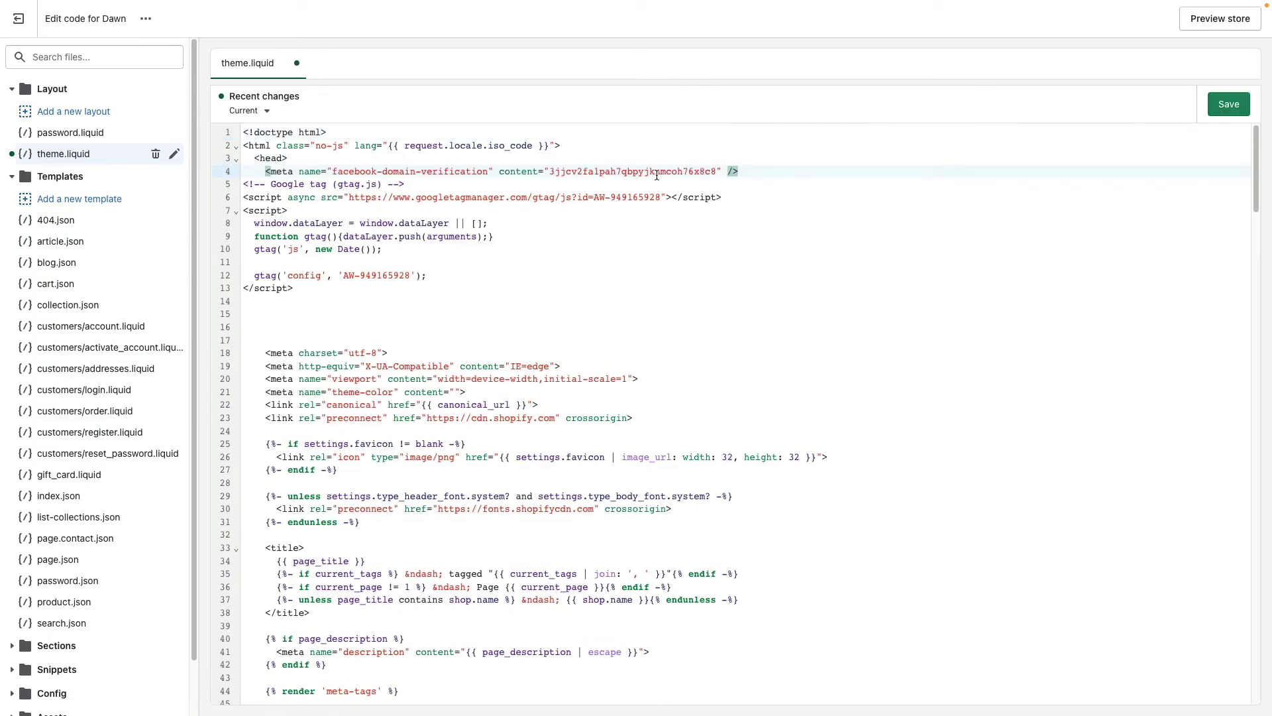
left_click(1230, 106)
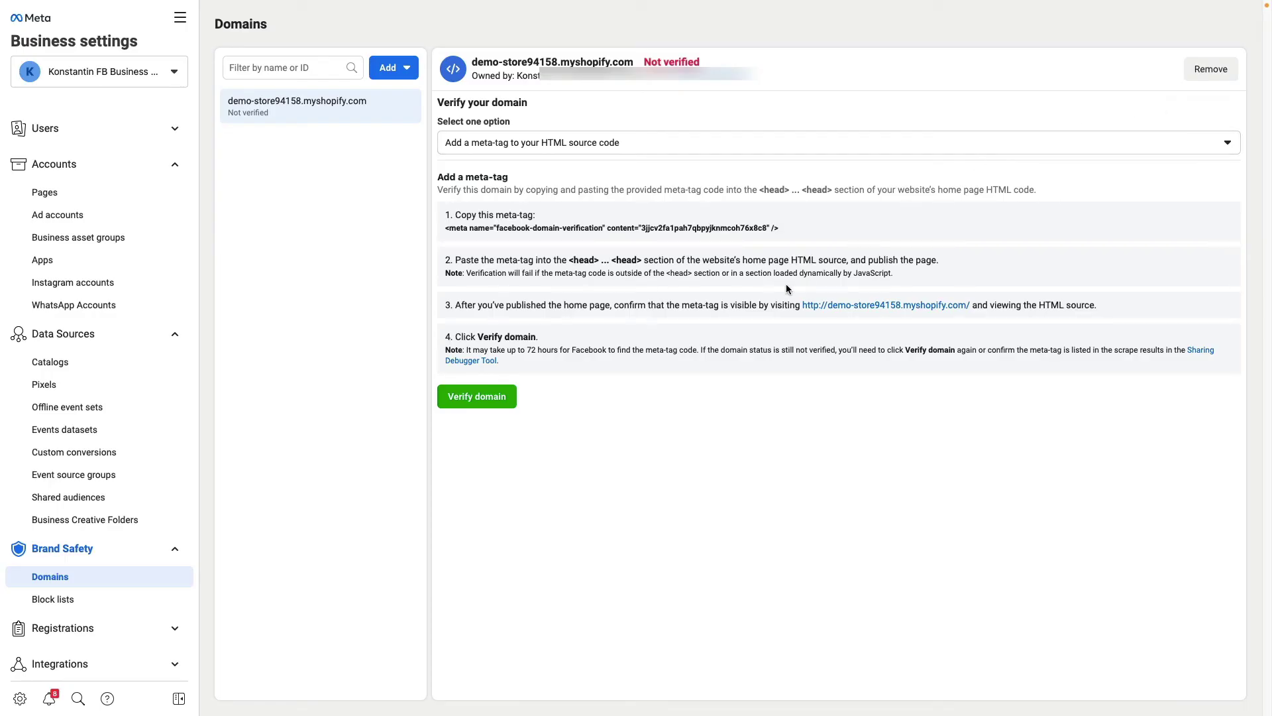
Try verifying the store domain, which fails for now, then go to Events Manager
left_click(493, 396)
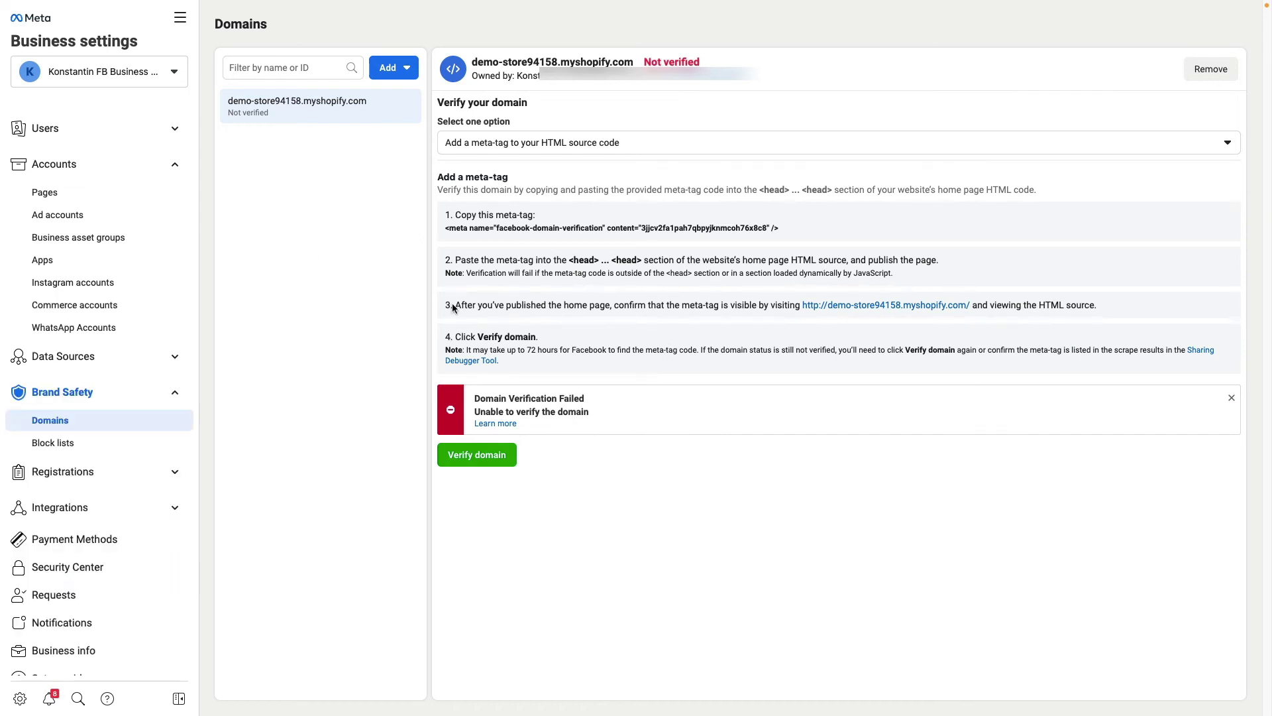
left_click(177, 18)
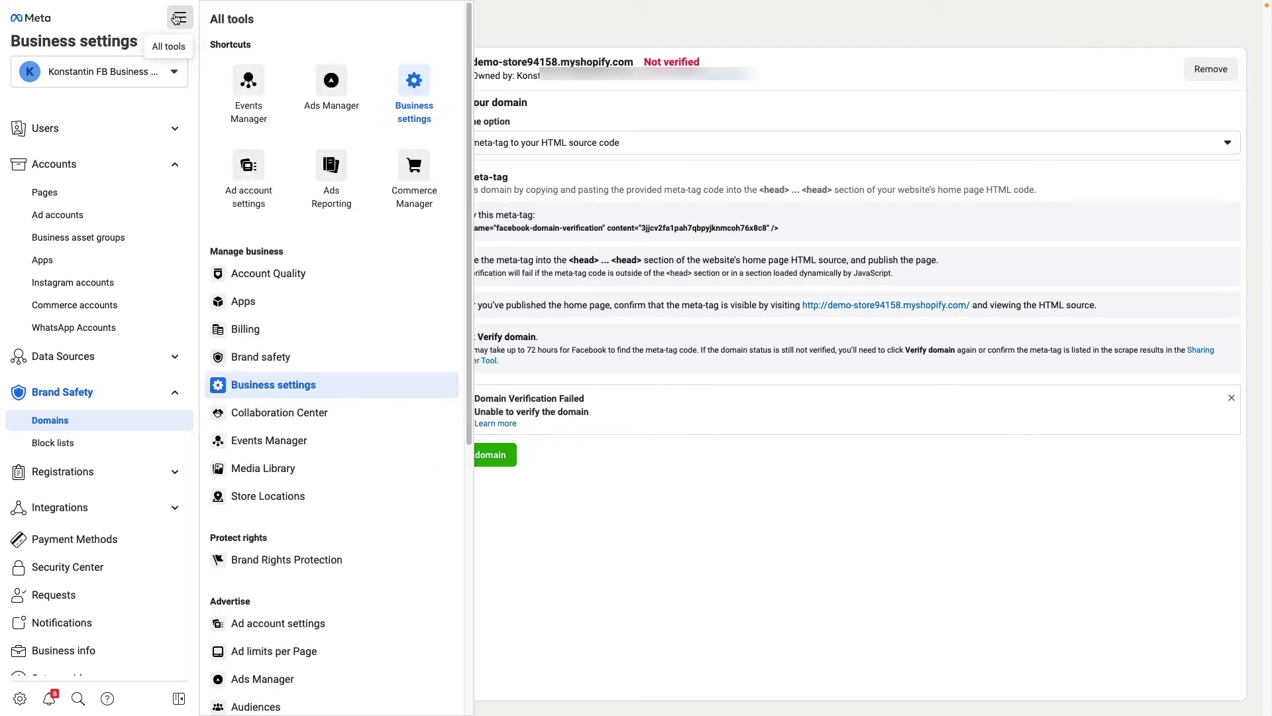
left_click(260, 106)
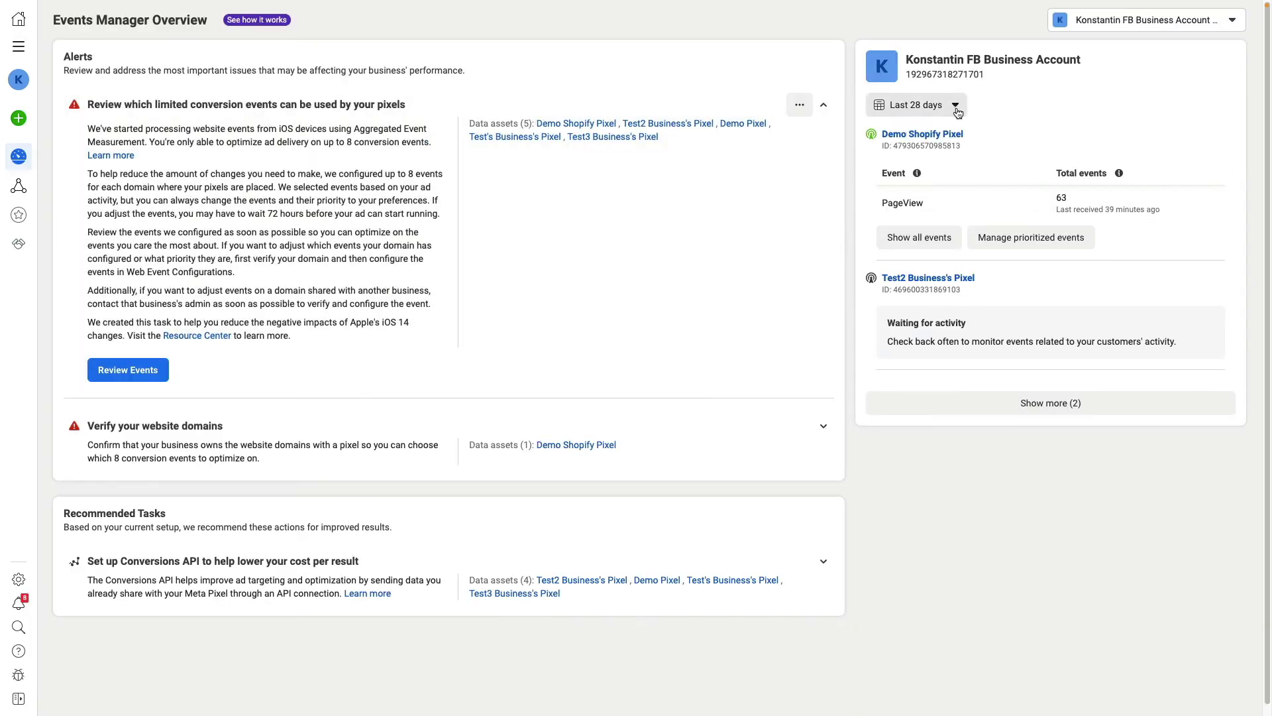
Review the store domain's prioritized web events, then return to the Events Manager overview
left_click(1014, 242)
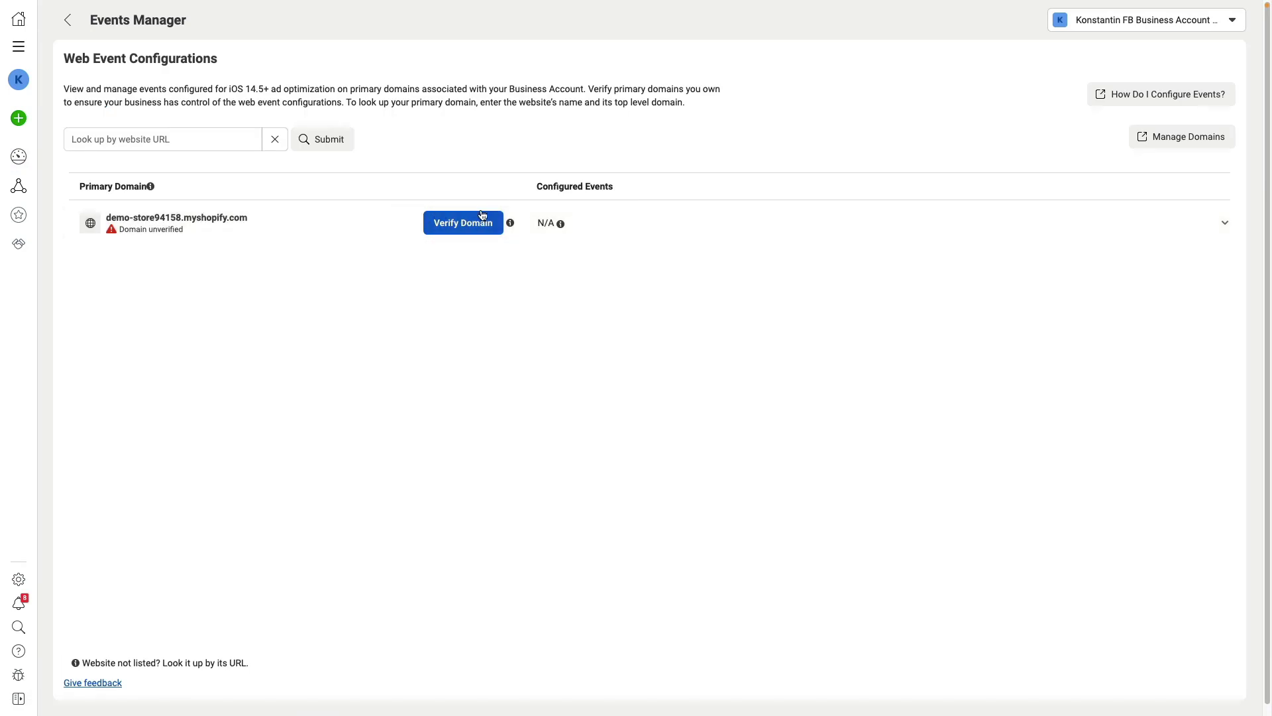
left_click(610, 228)
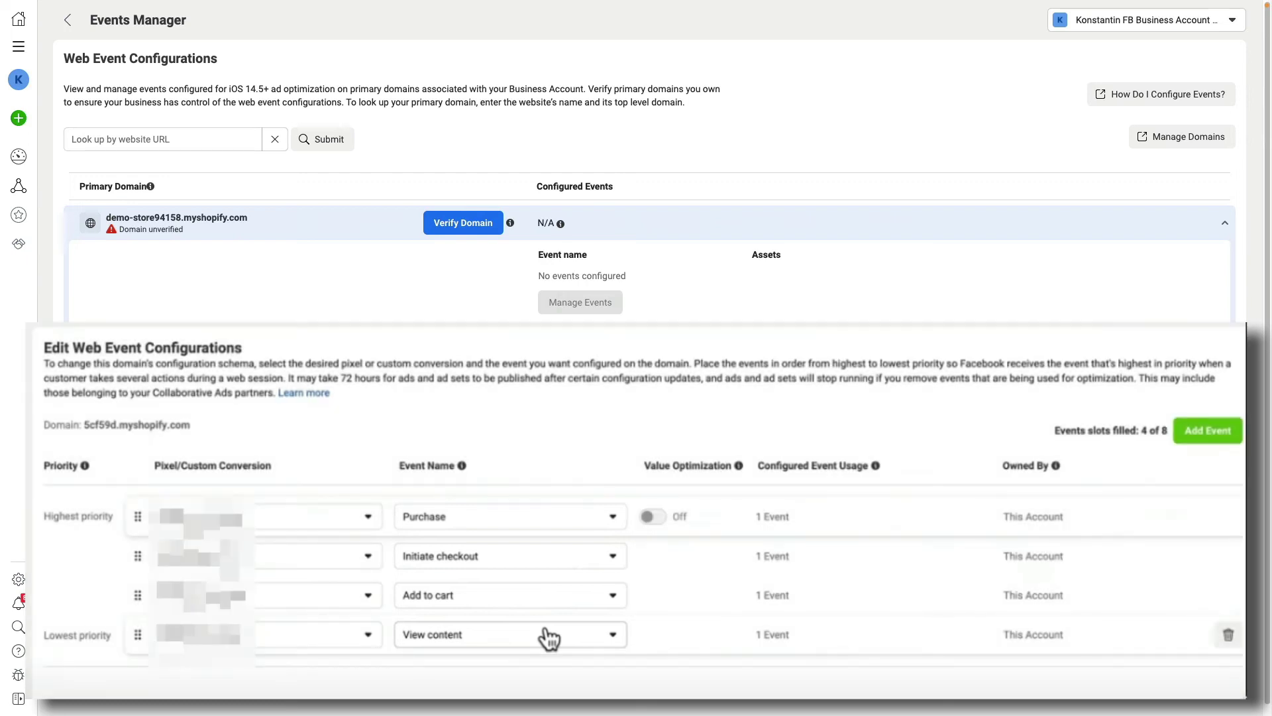
left_click(19, 46)
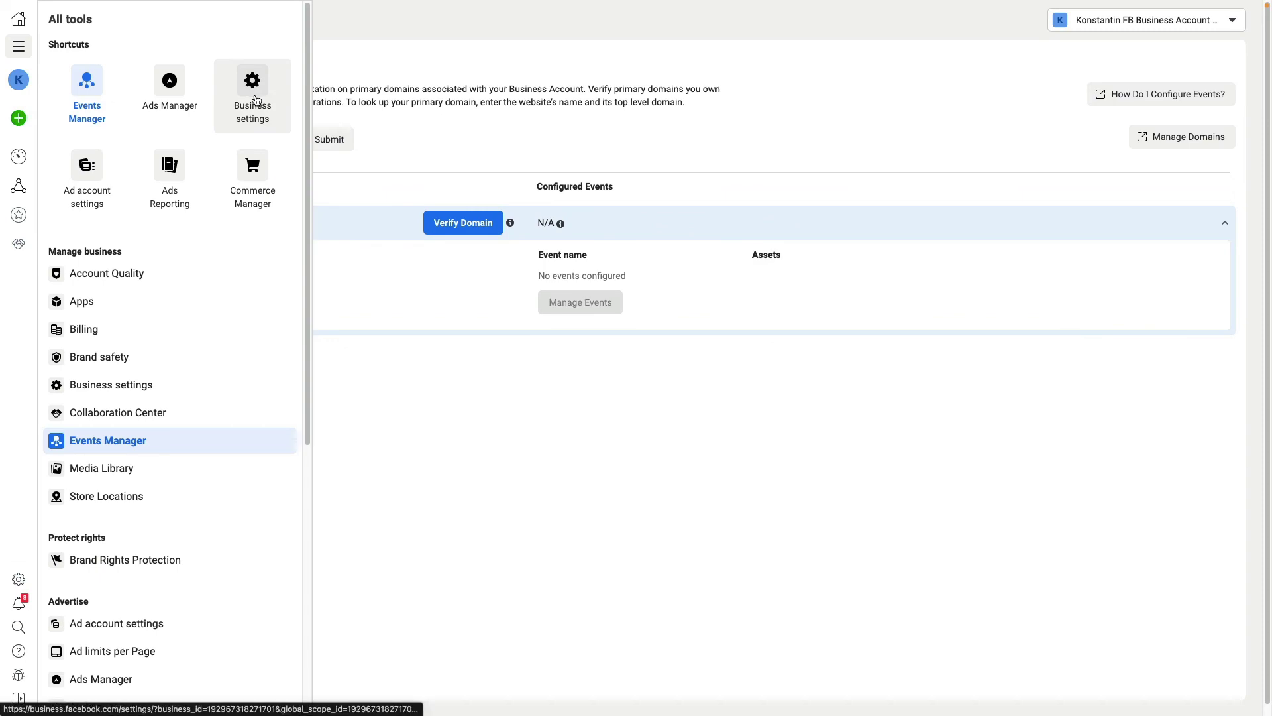
left_click(87, 109)
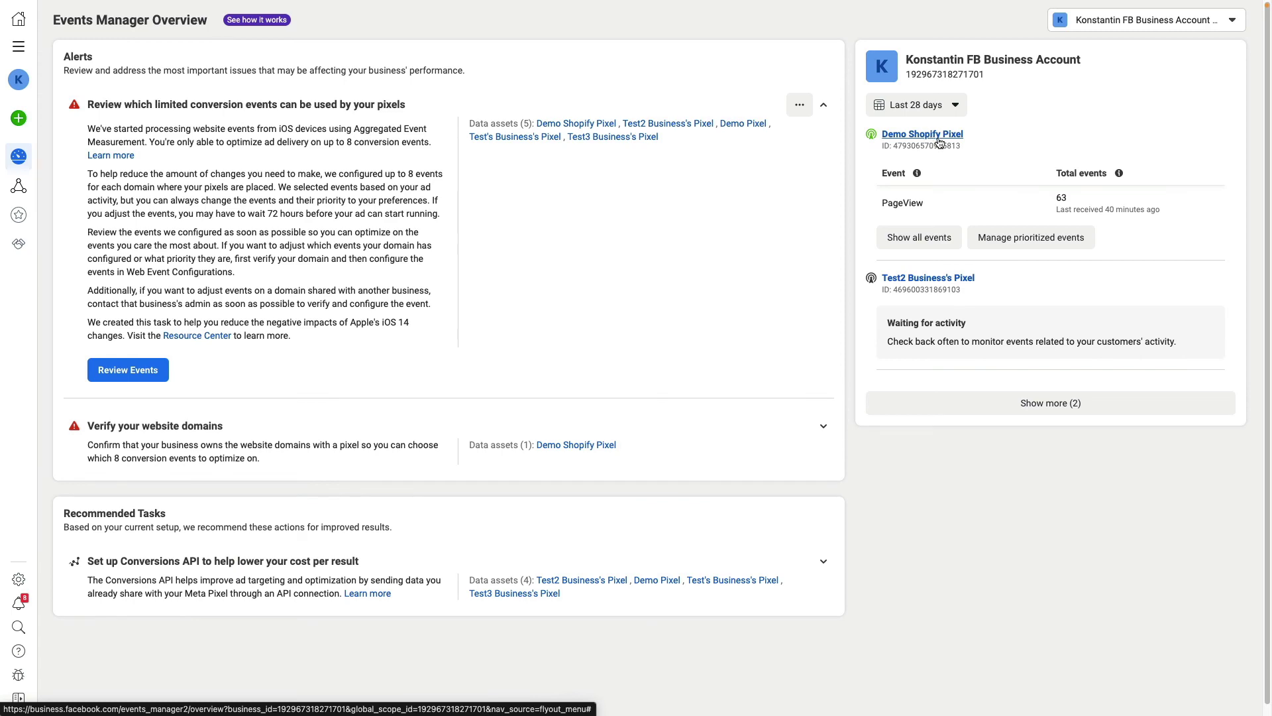
In the Demo Shopify Pixel's Test events, enter demo-store94158.myshopify.com and open the website
left_click(934, 135)
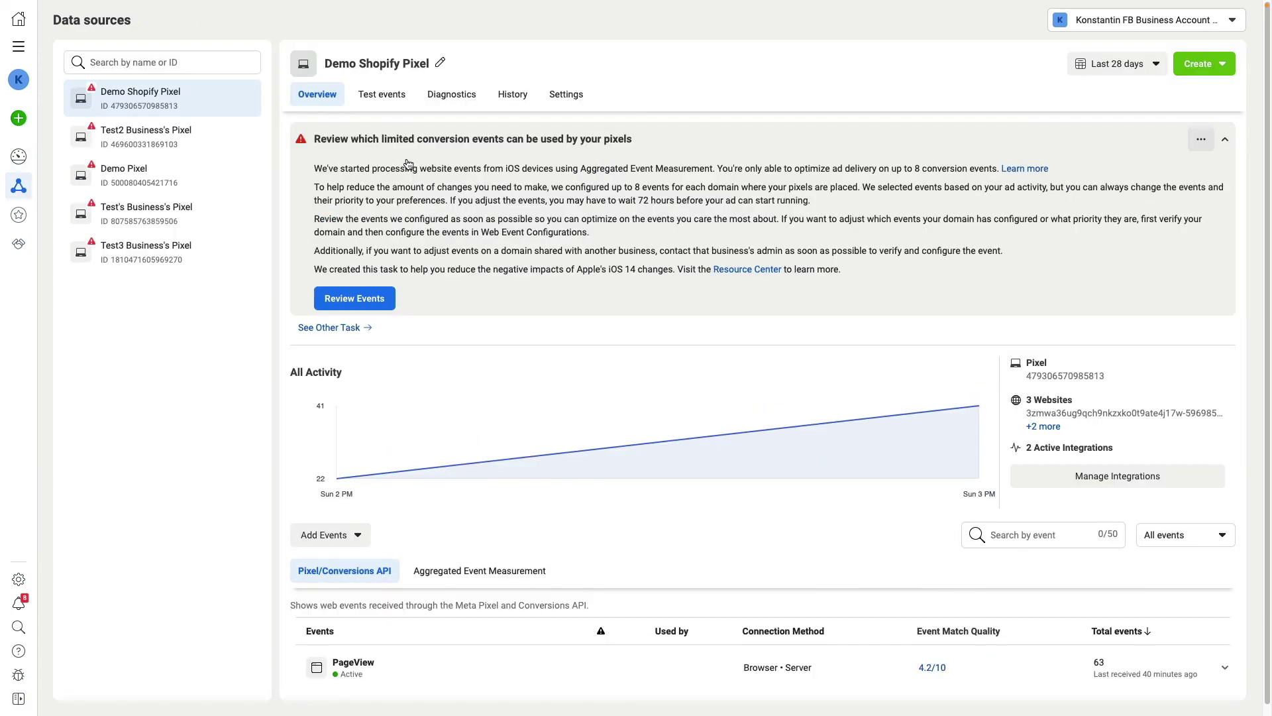
left_click(395, 100)
left_click(623, 479)
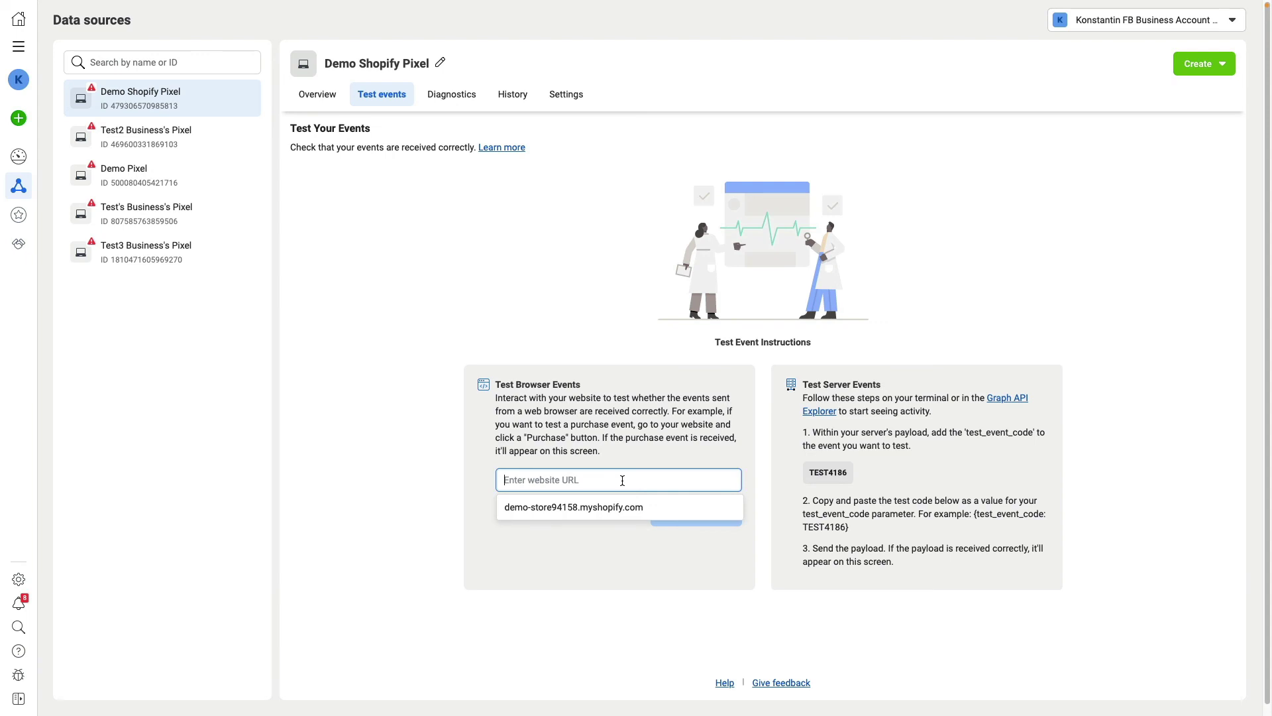
left_click(615, 507)
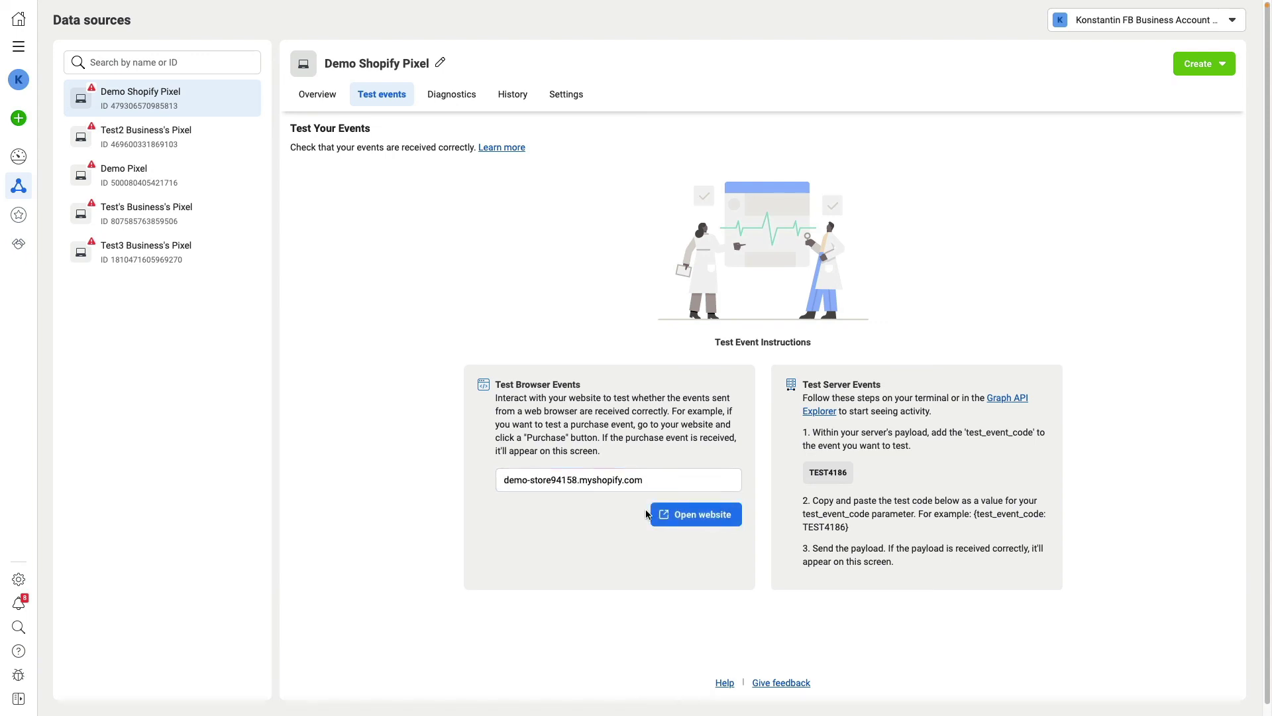
left_click(695, 523)
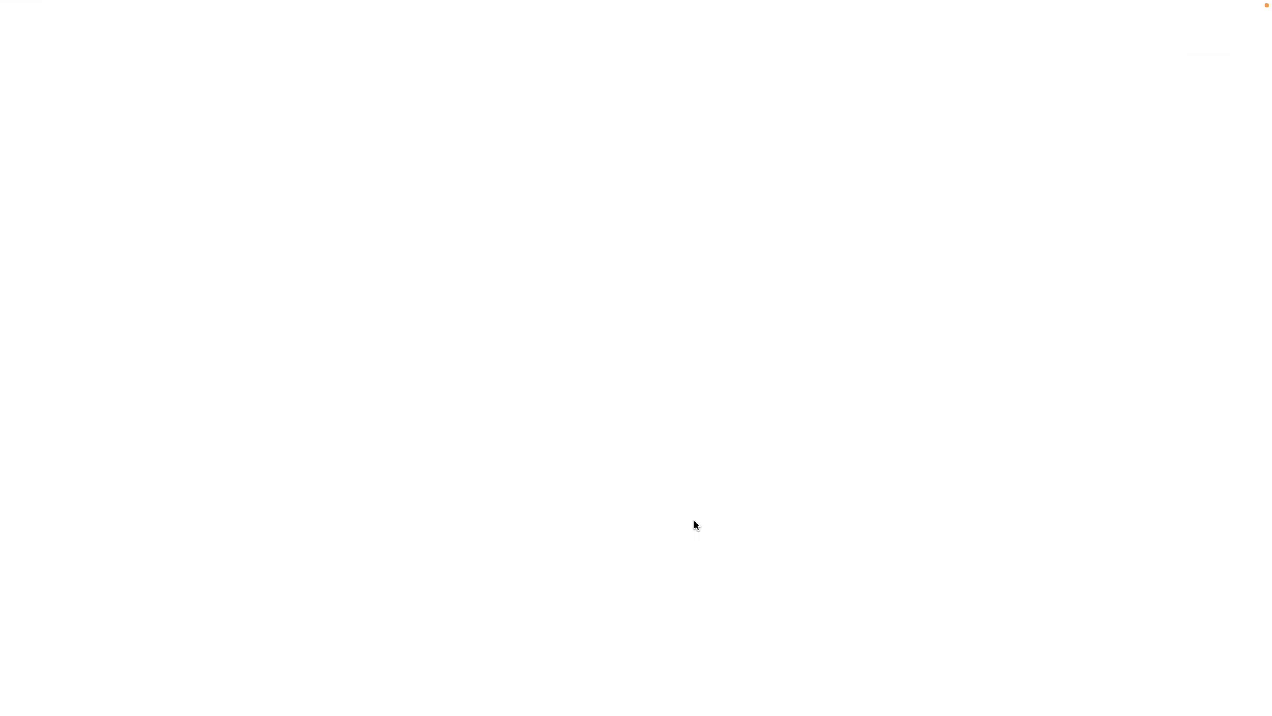
Add Demo Product to the cart in the store, then inspect the received Add to cart test event
scroll(721, 468, "down", 4)
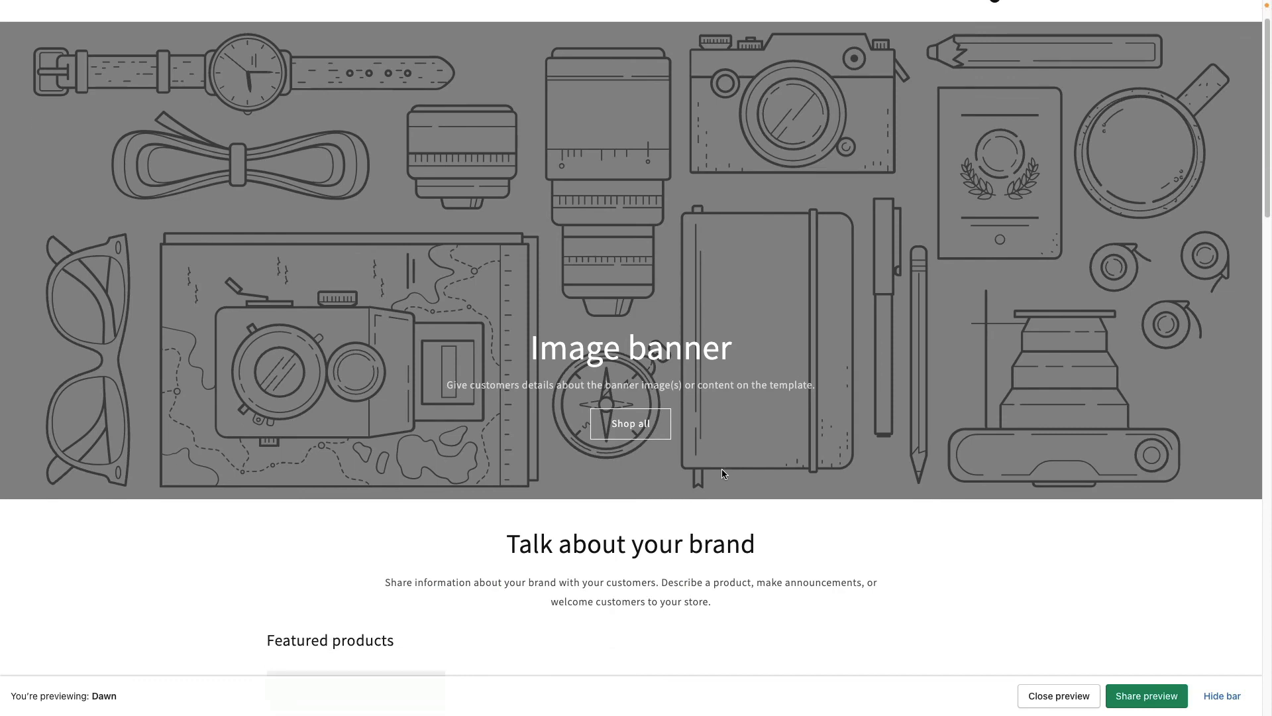
scroll(611, 415, "up", 1)
scroll(610, 419, "down", 2)
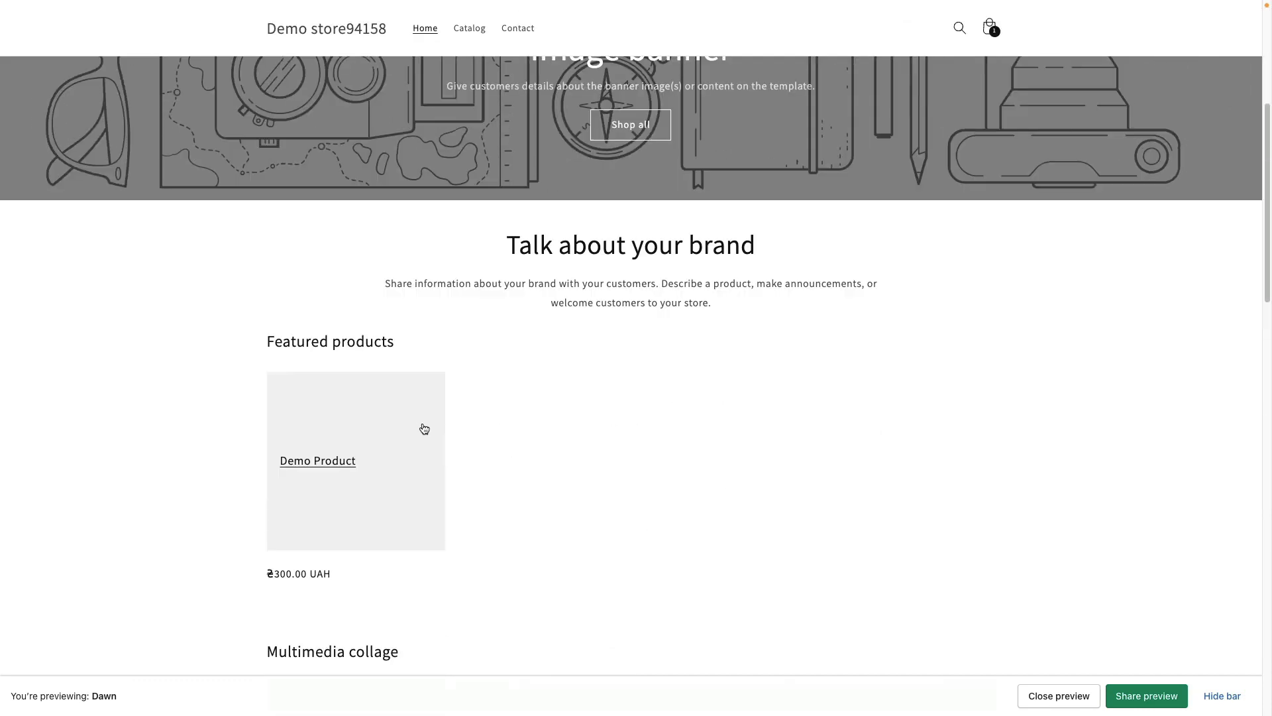
left_click(421, 435)
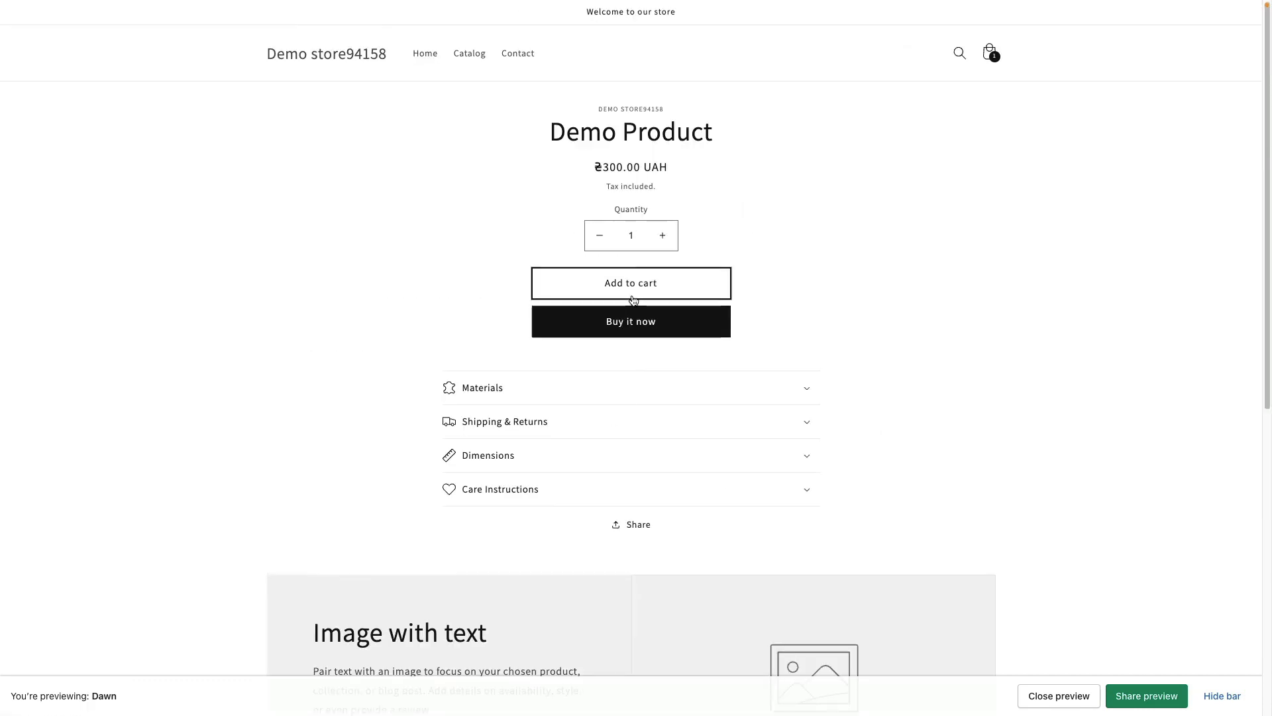
left_click(641, 281)
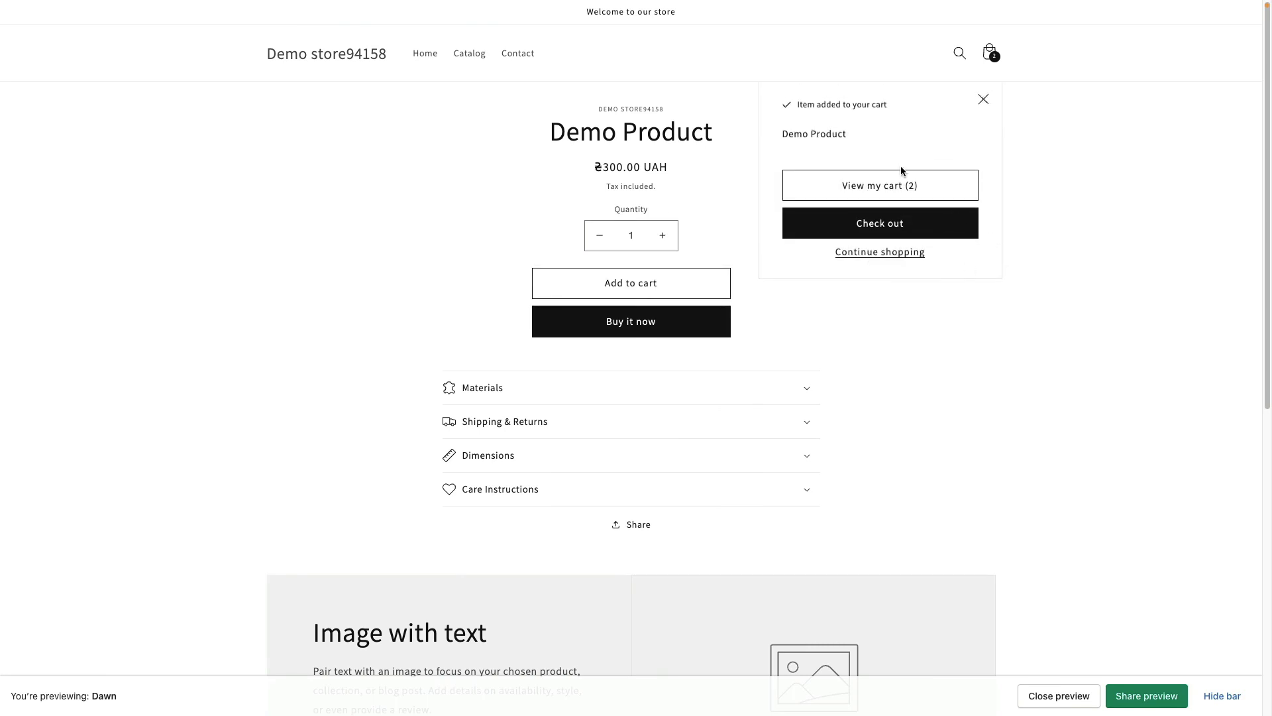
key("ctrl+Tab")
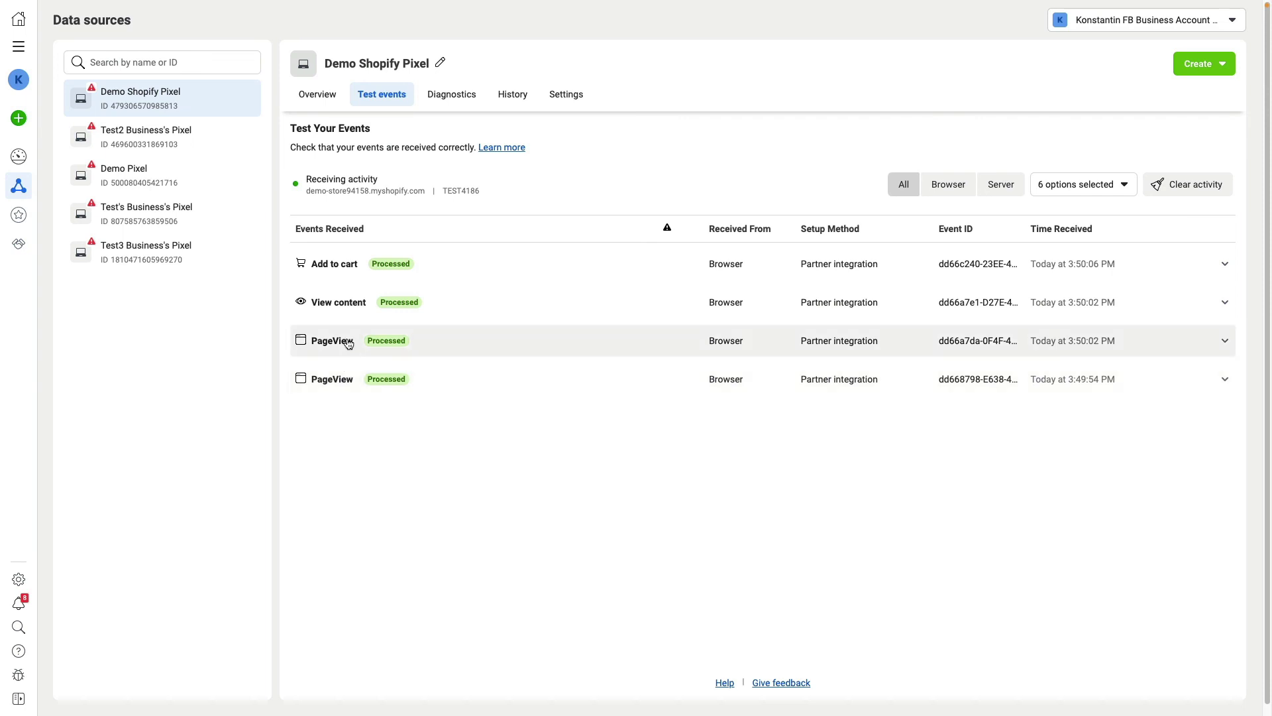
left_click(349, 272)
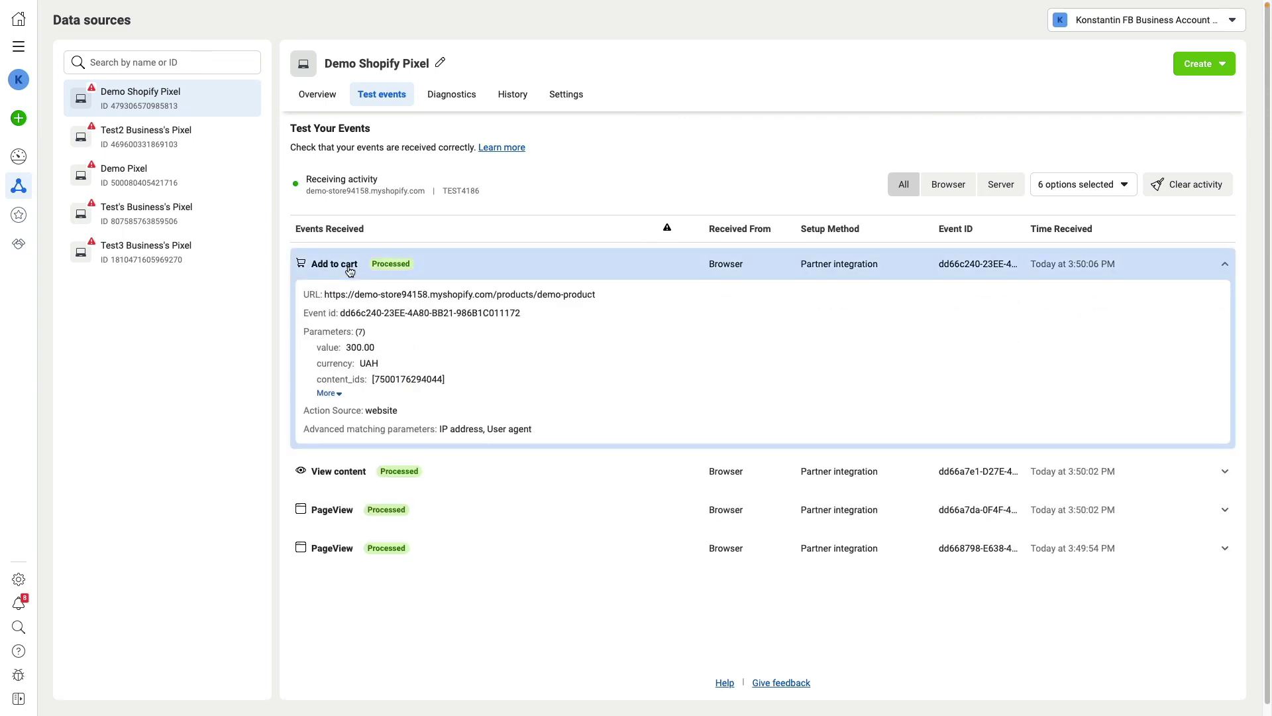